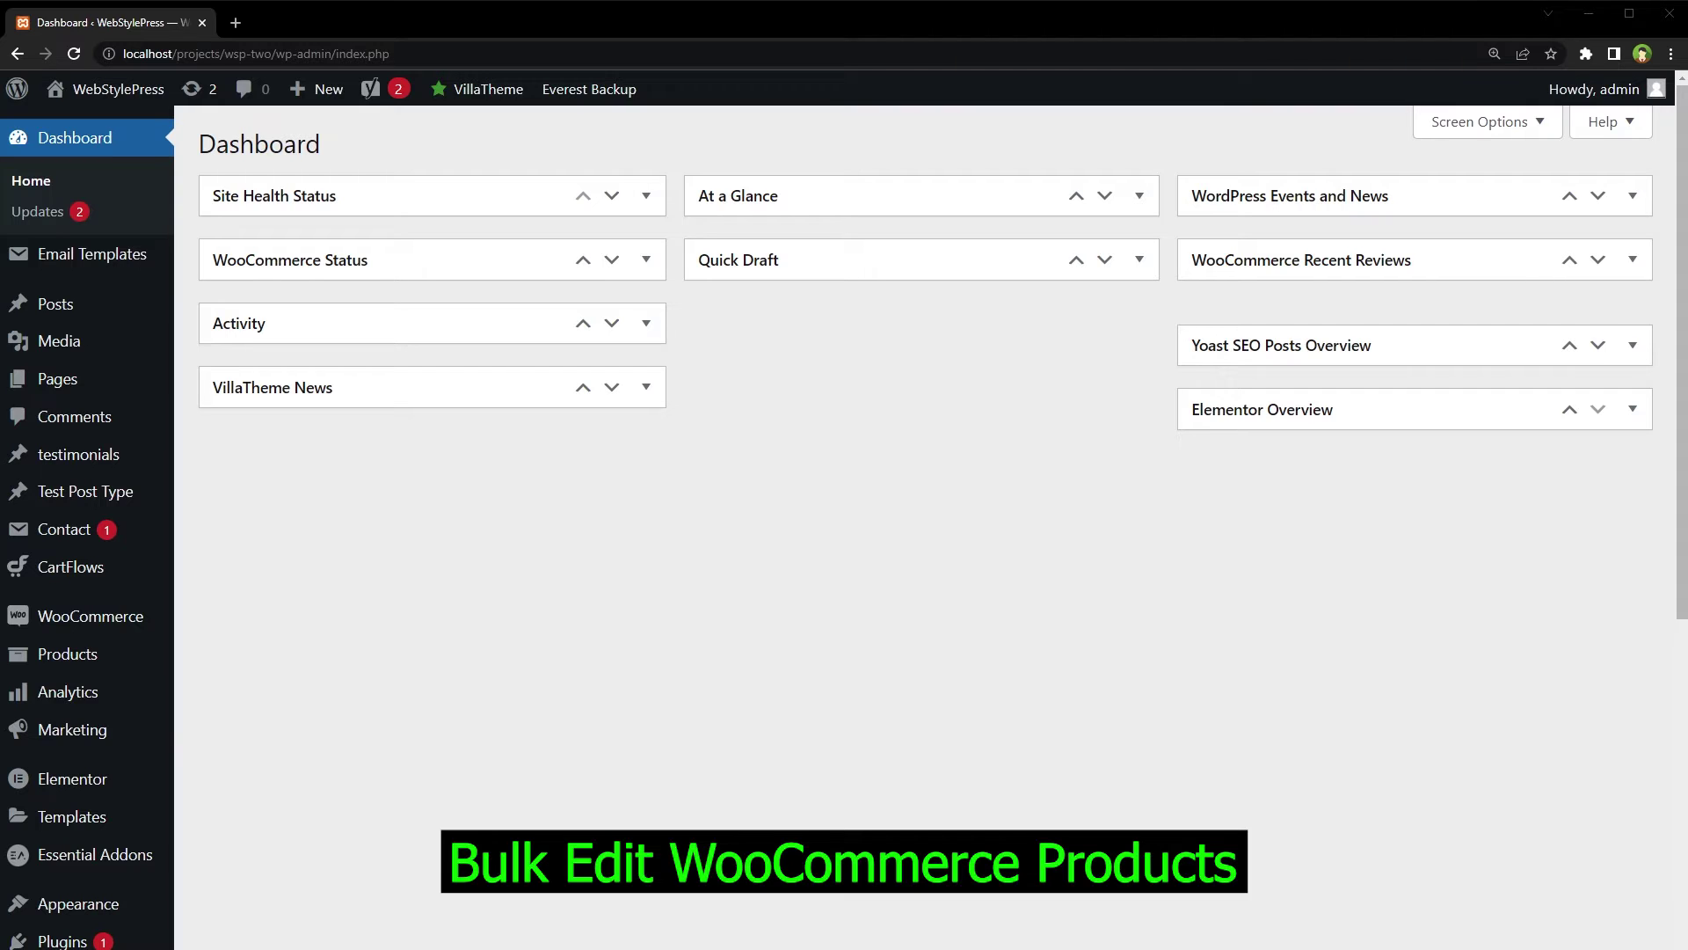
Step: Search the plugin directory for 'WooCommerce Bulk Edit Products' and install the WP Sheet Editor plugin
{"action": "scroll", "coordinate": [148, 735], "scroll_direction": "down", "scroll_amount": 2}
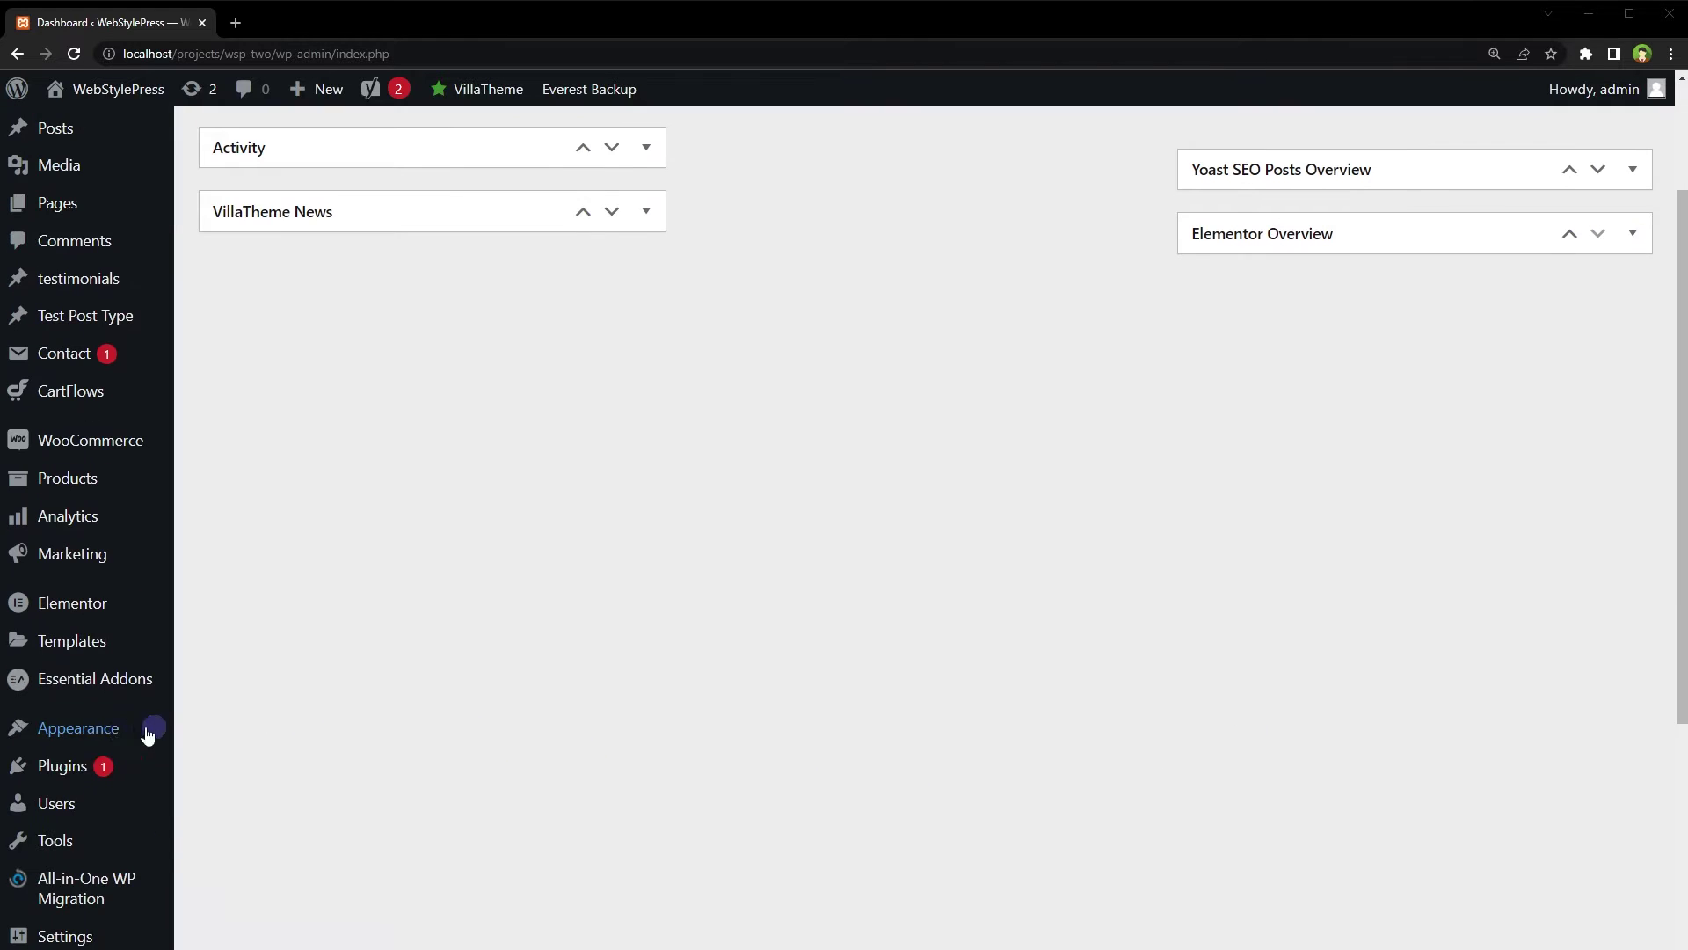
{"action": "mouse_move", "coordinate": [141, 765]}
{"action": "left_click", "coordinate": [226, 801]}
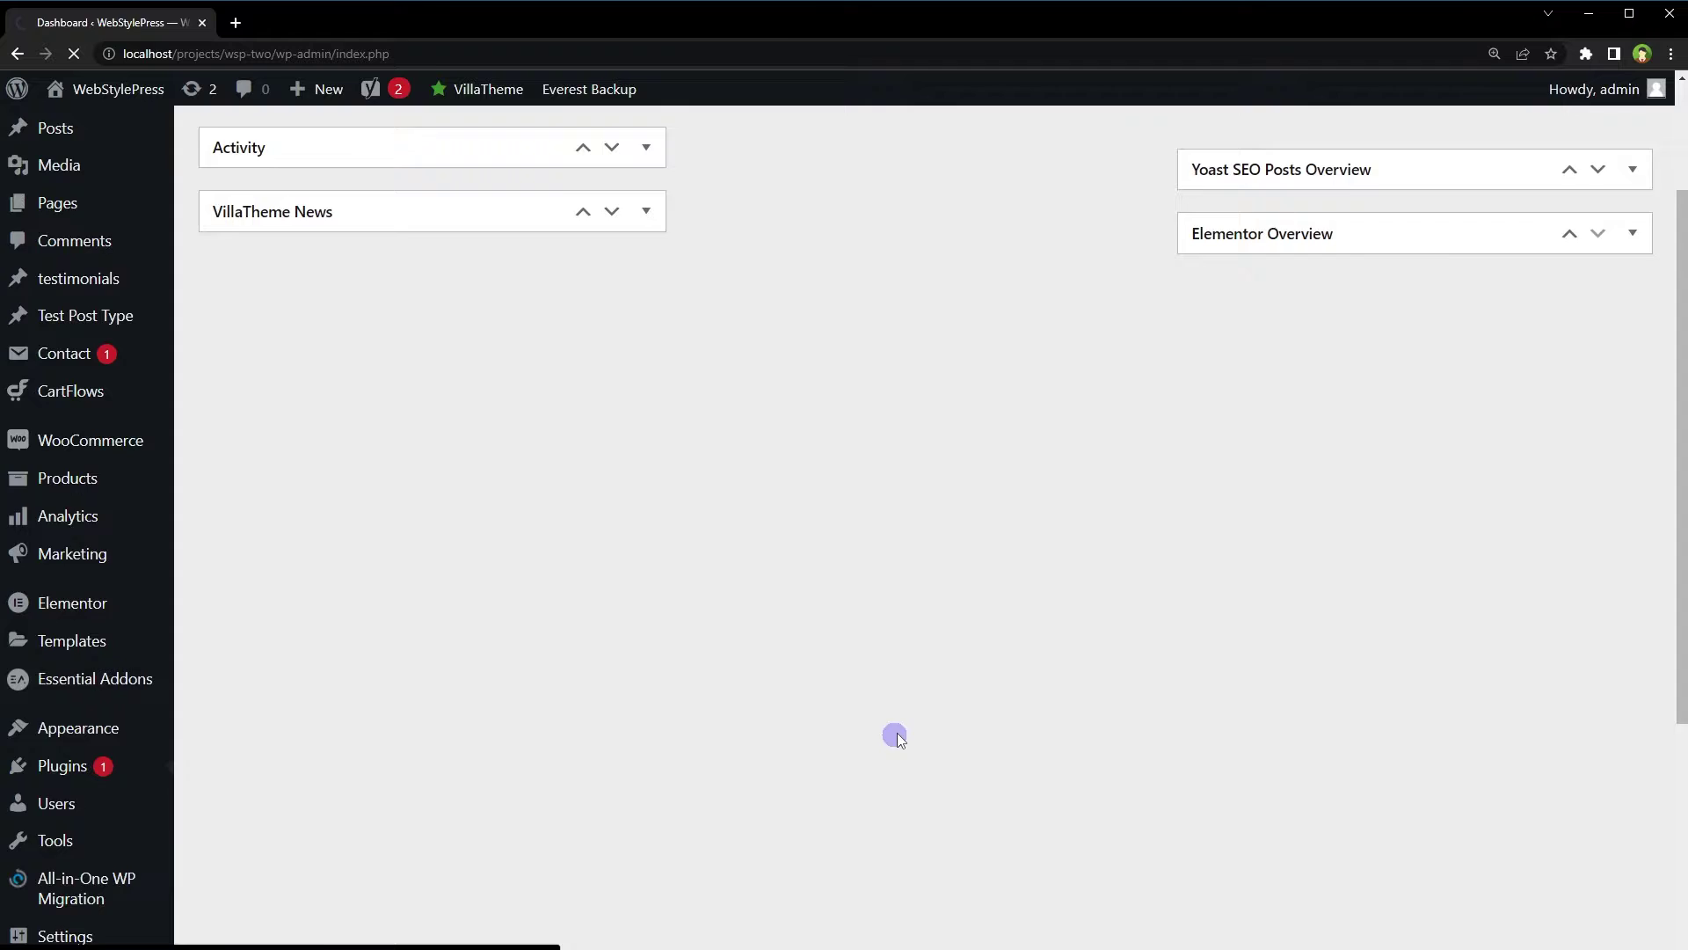
{"action": "left_click", "coordinate": [1401, 213]}
{"action": "type", "text": "WooCommerce Bulk Edit Products"}
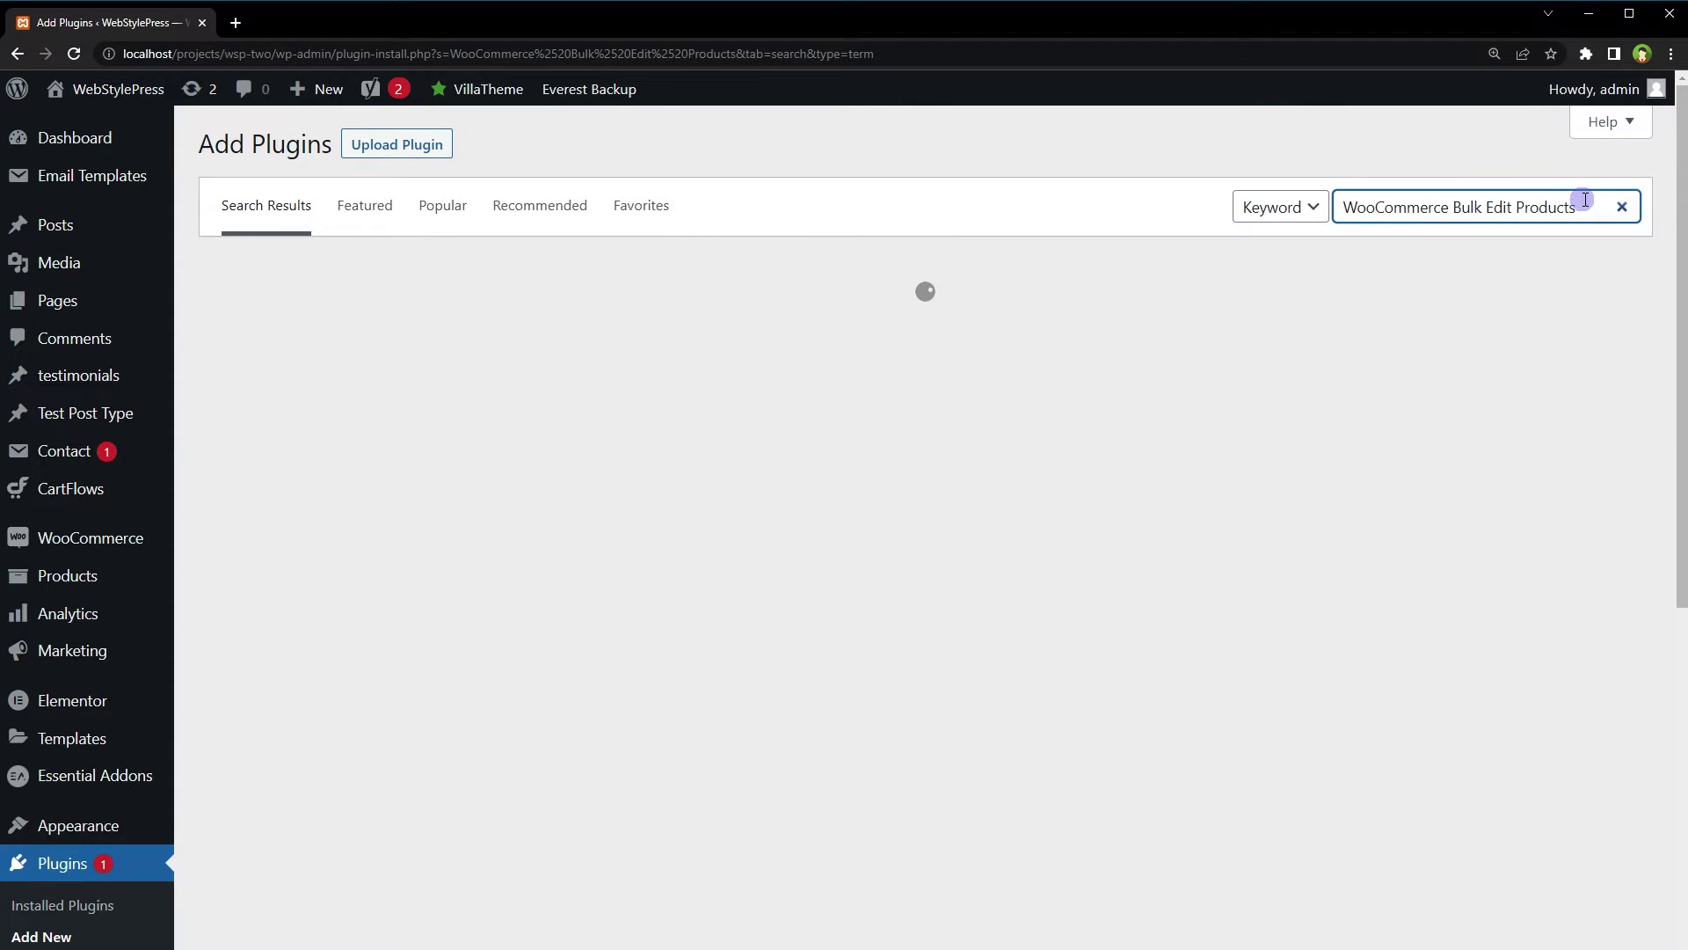
{"action": "left_click_drag", "start_coordinate": [1586, 201], "coordinate": [1338, 207]}
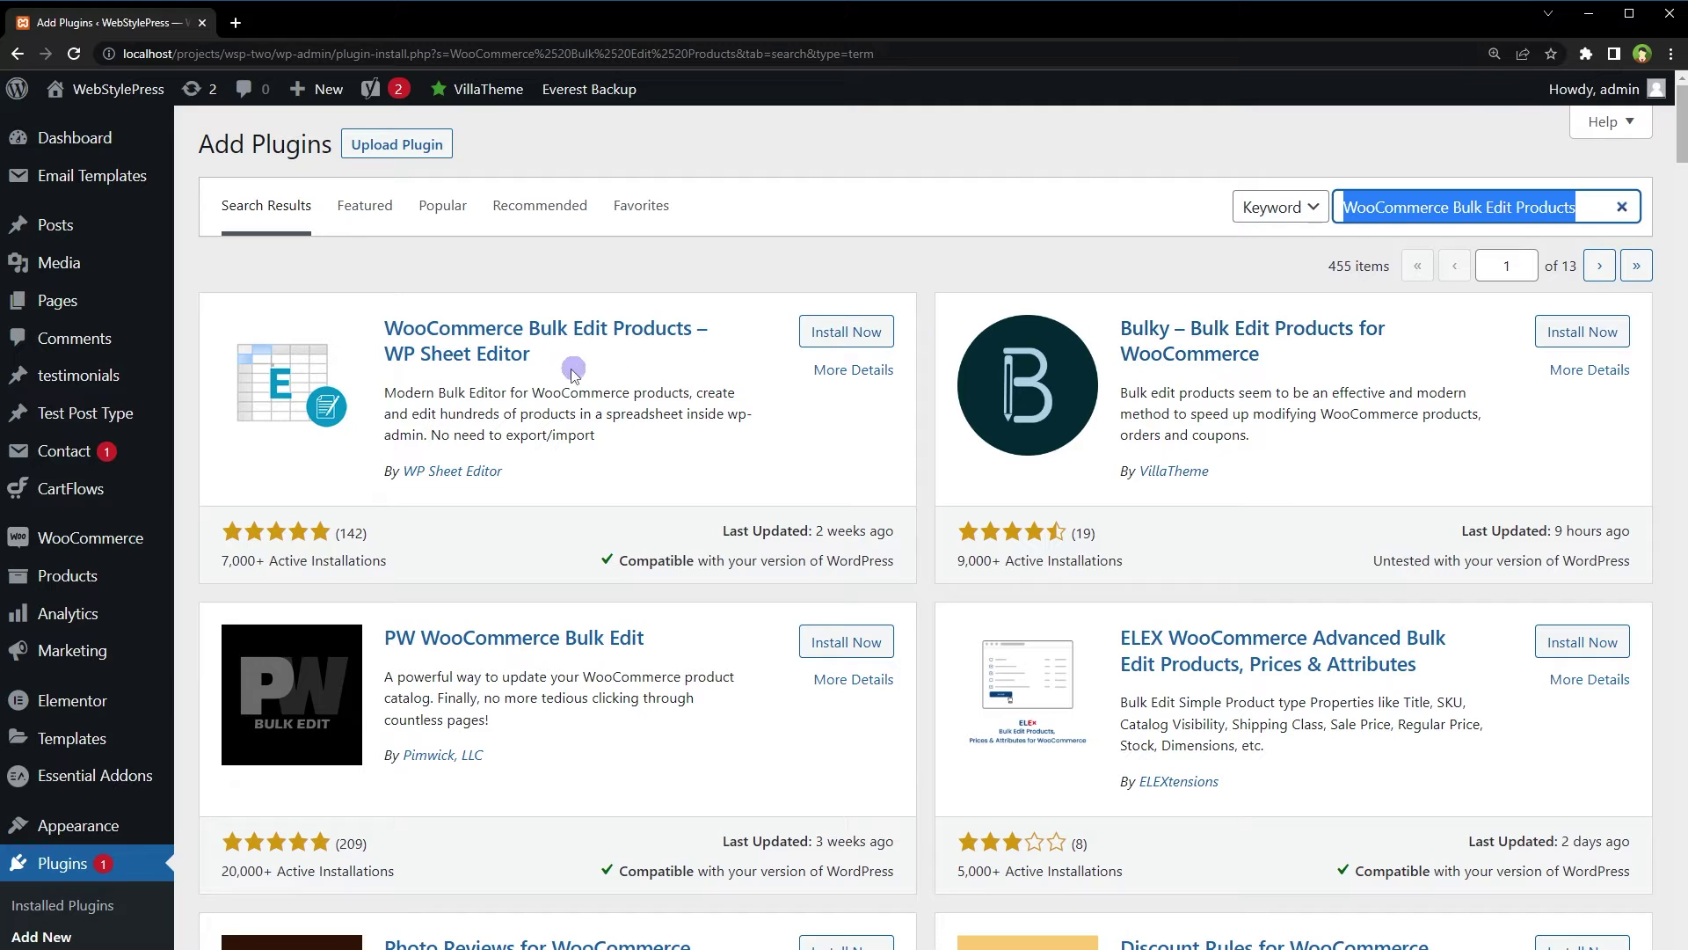
{"action": "left_click_drag", "start_coordinate": [587, 355], "coordinate": [390, 329]}
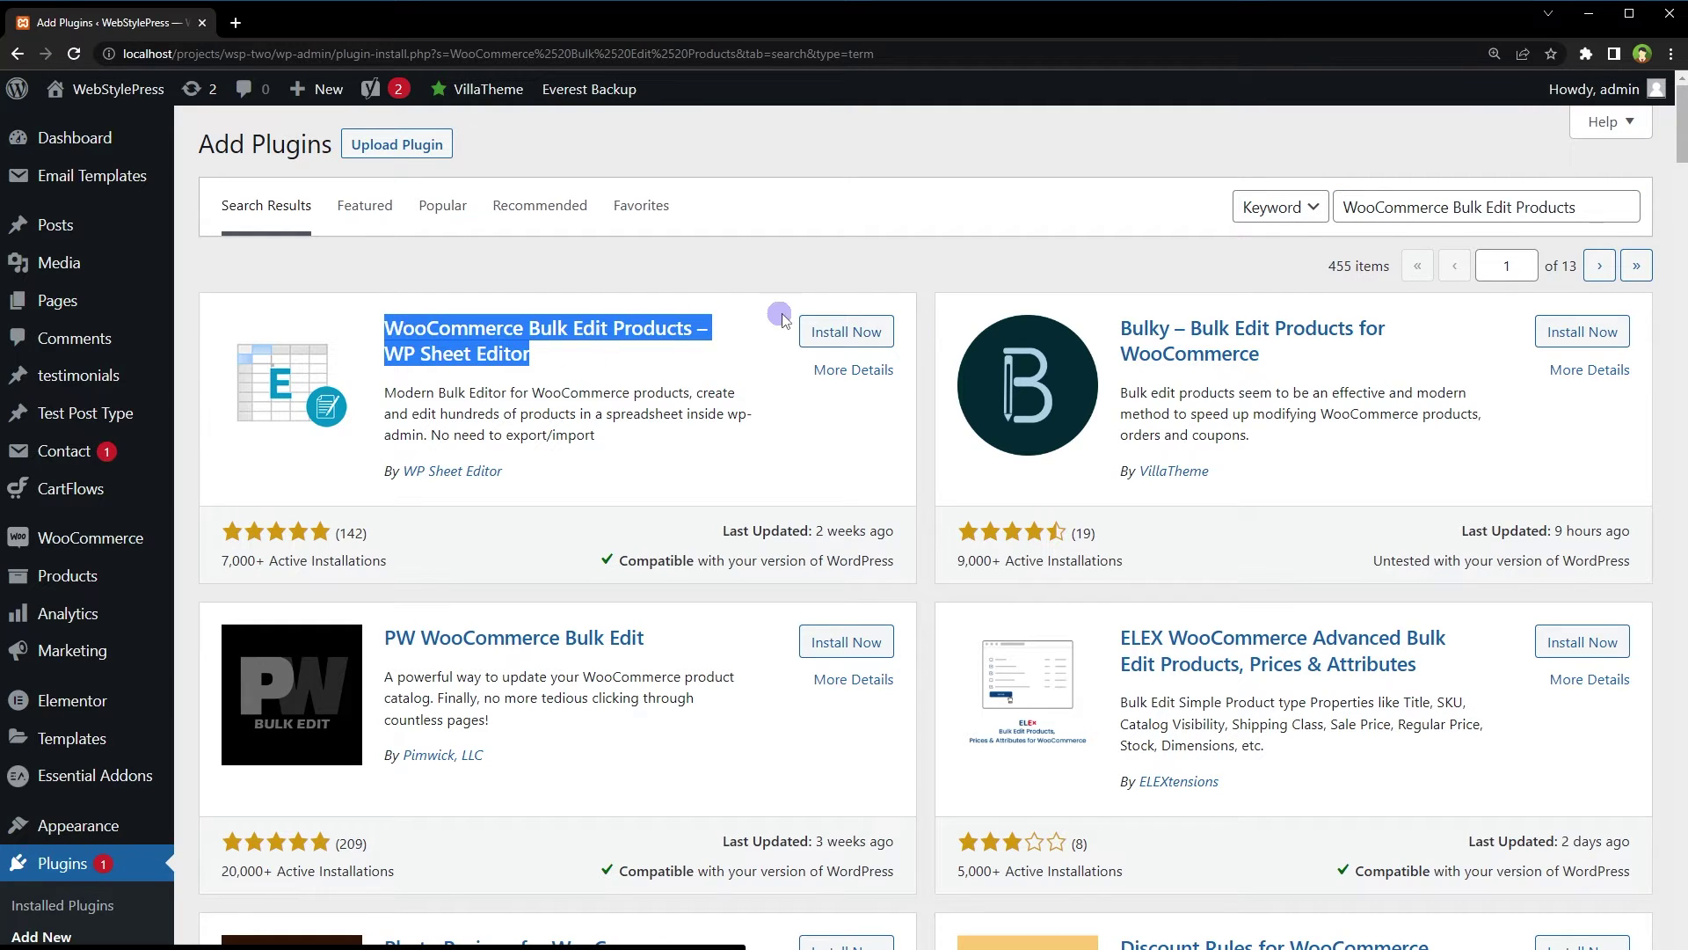
{"action": "left_click", "coordinate": [831, 330]}
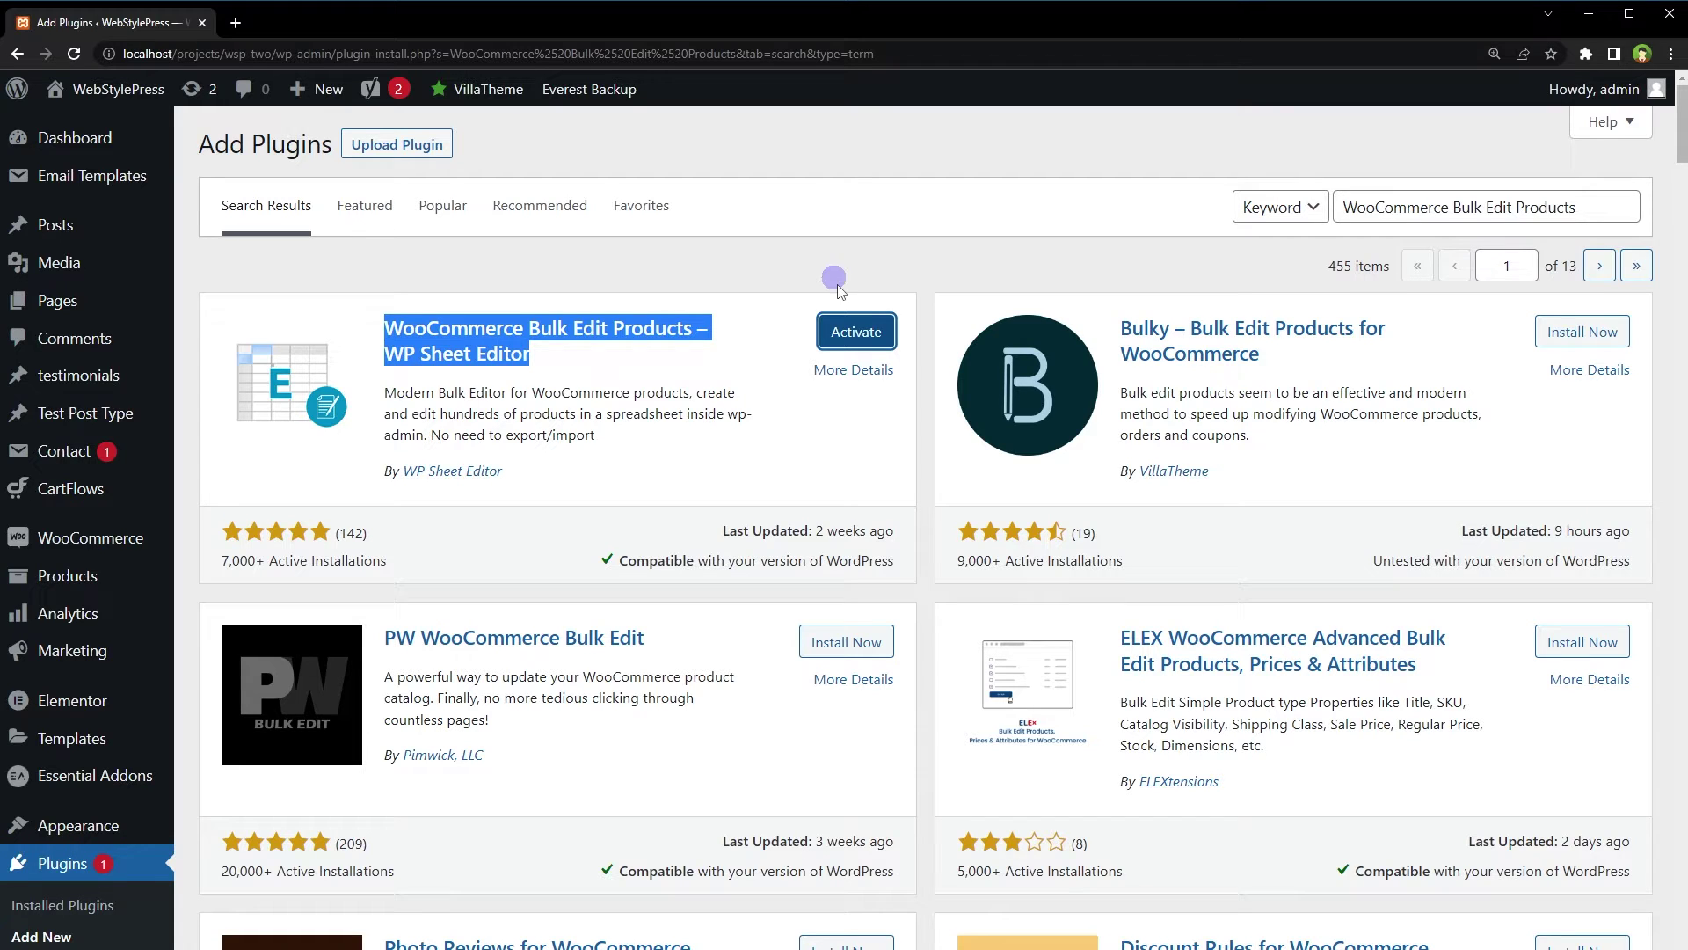
Step: Activate WP Sheet Editor and open the Products Bulk Editor spreadsheet showing all 12 products
{"action": "left_click", "coordinate": [846, 333]}
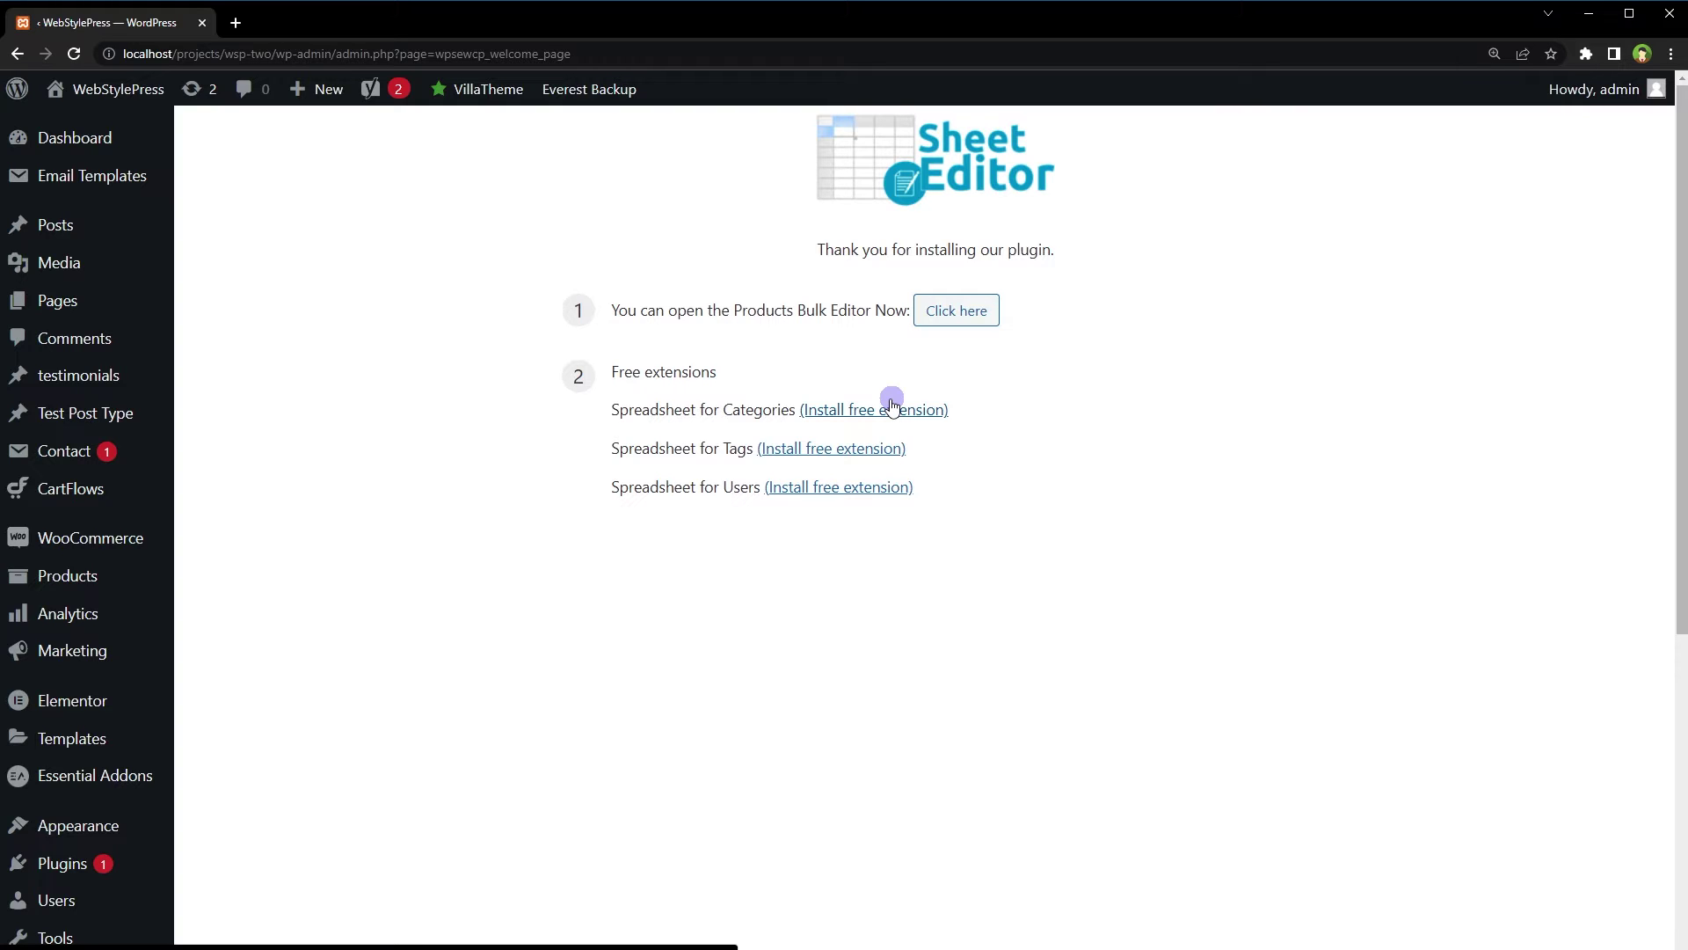
{"action": "left_click", "coordinate": [961, 313]}
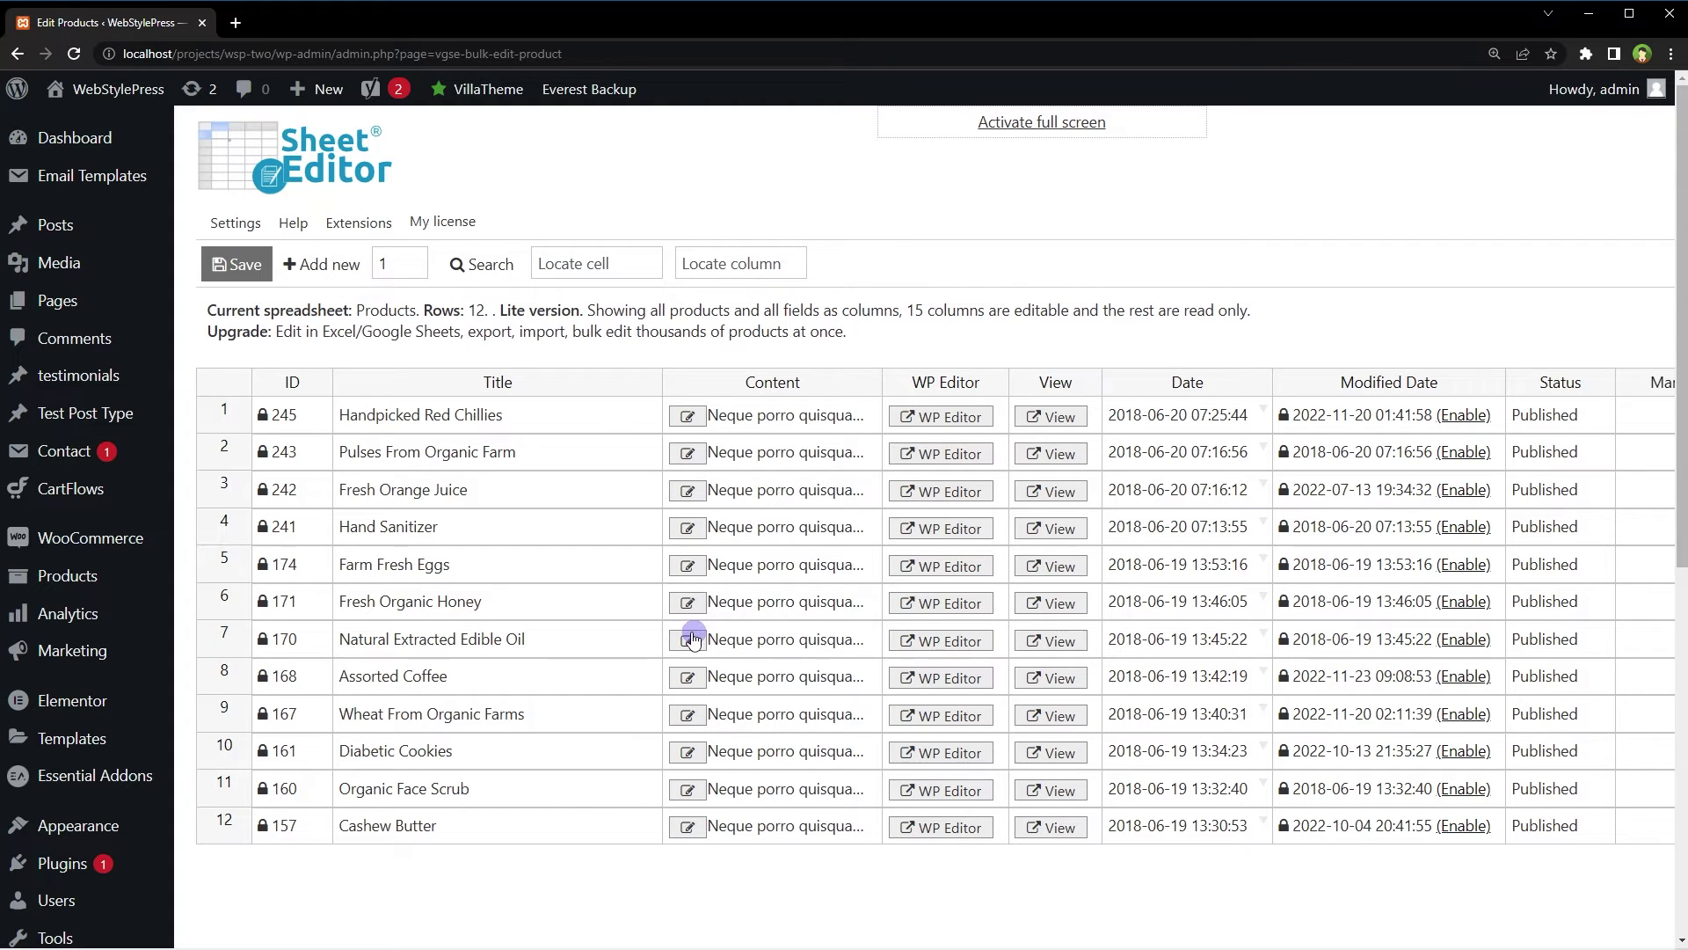
{"action": "left_click", "coordinate": [600, 417]}
{"action": "double_click", "coordinate": [601, 416]}
{"action": "key", "text": "ctrl+a"}
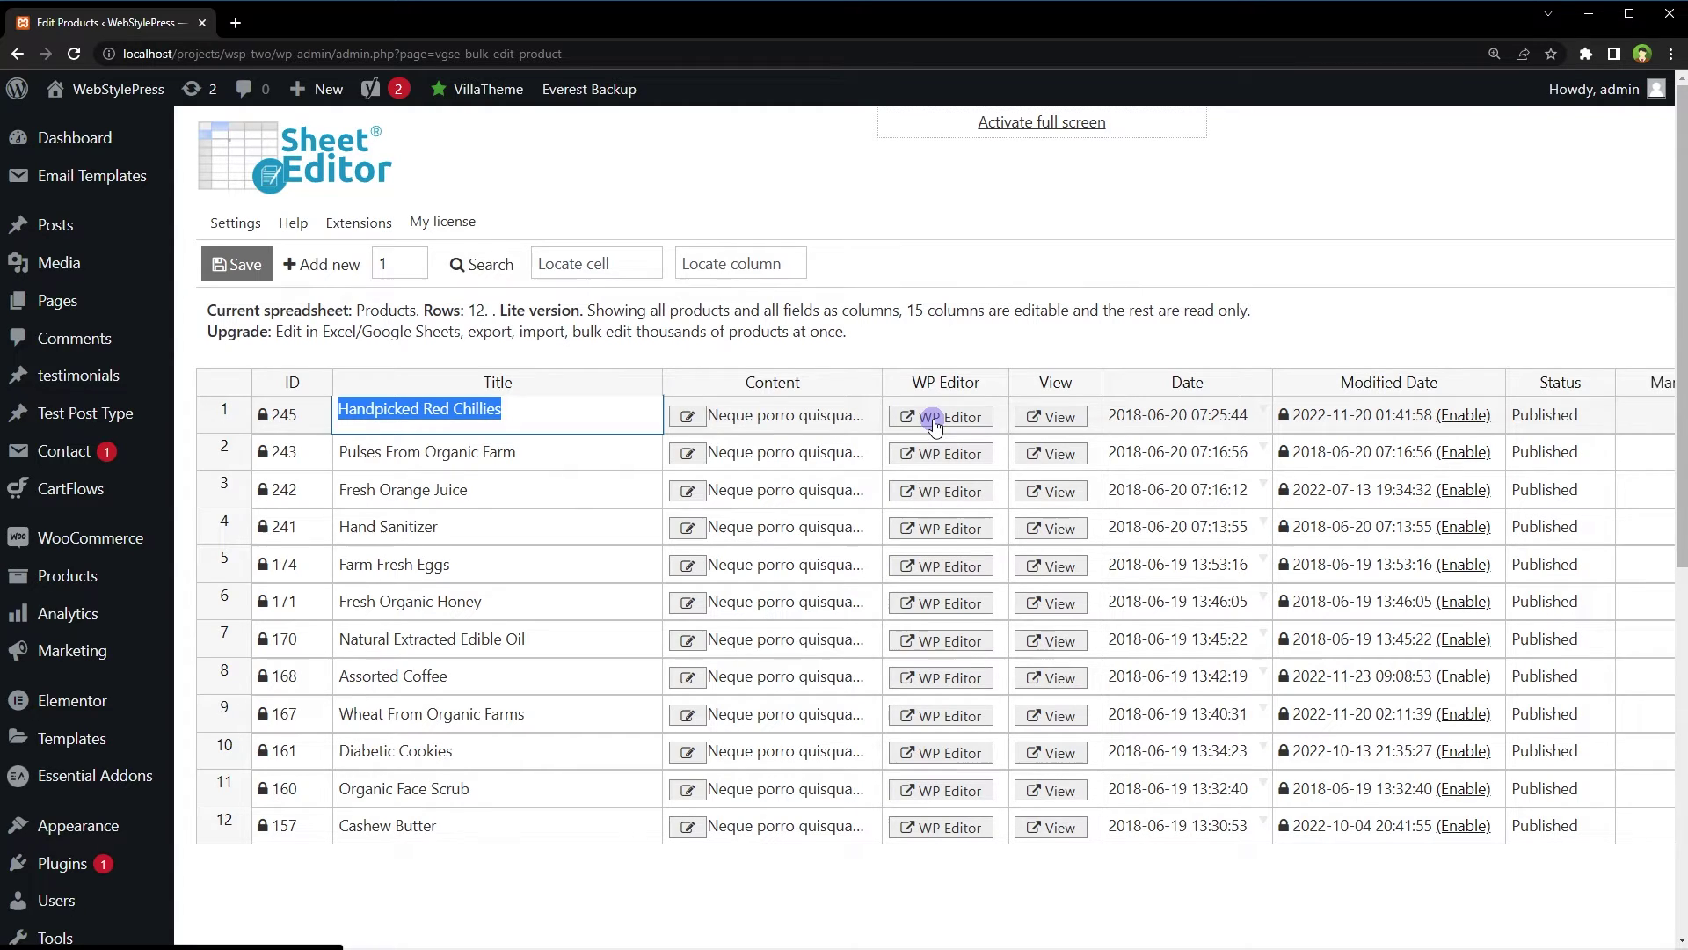
{"action": "left_click", "coordinate": [1176, 425]}
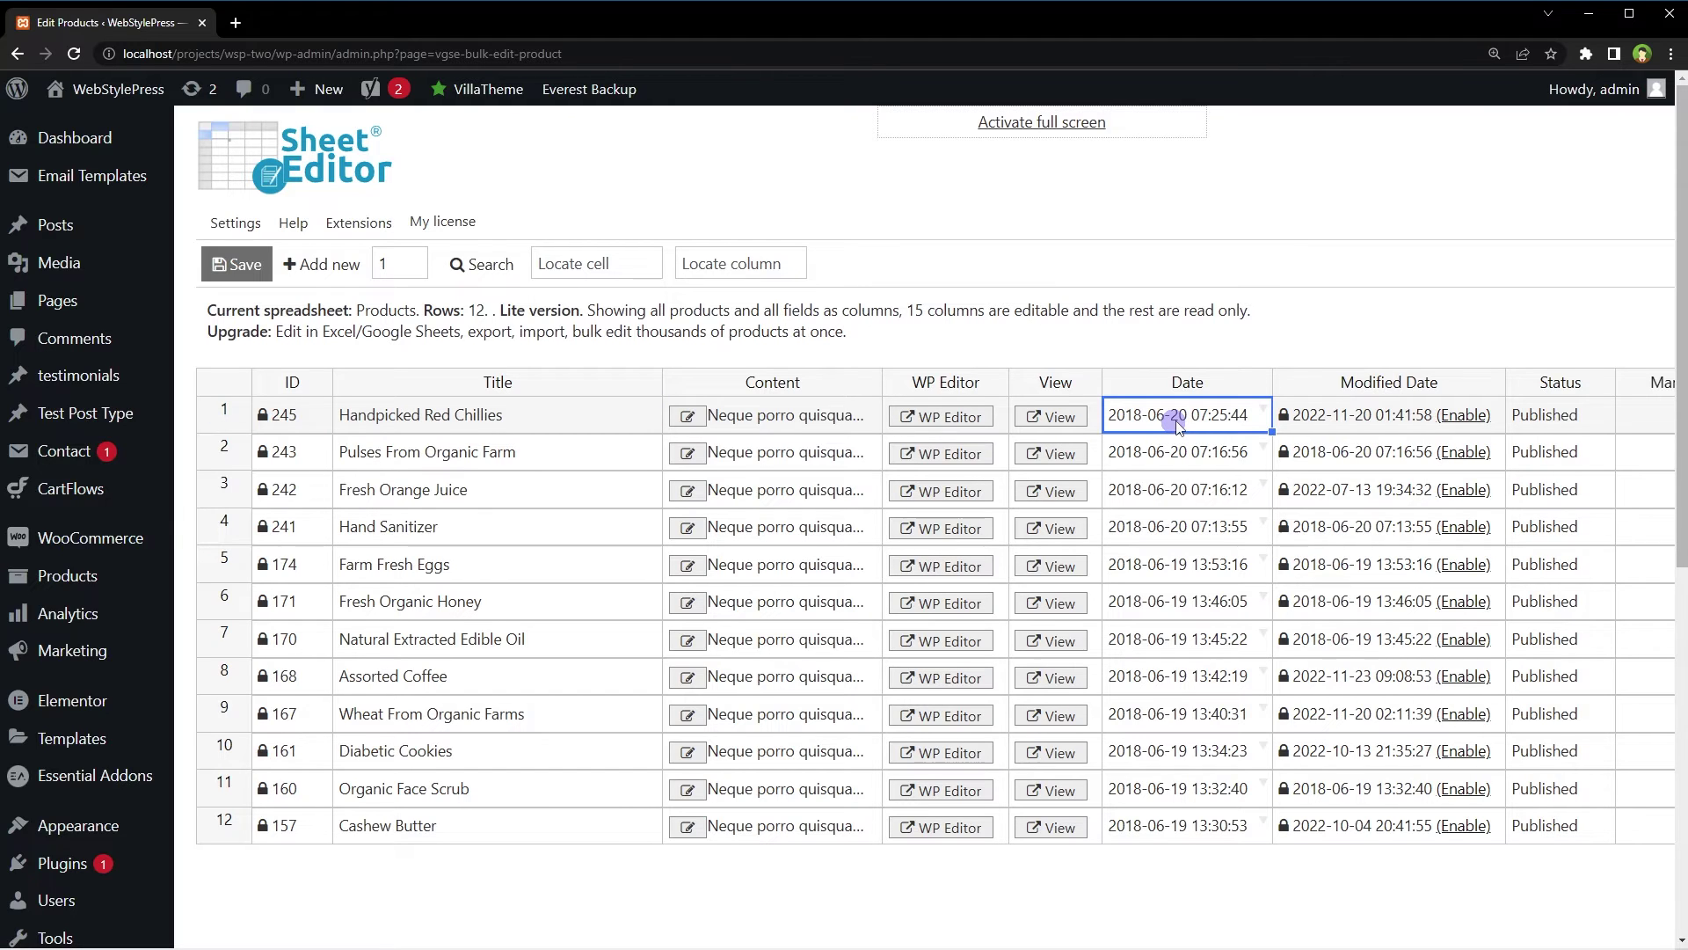
{"action": "double_click", "coordinate": [1179, 423]}
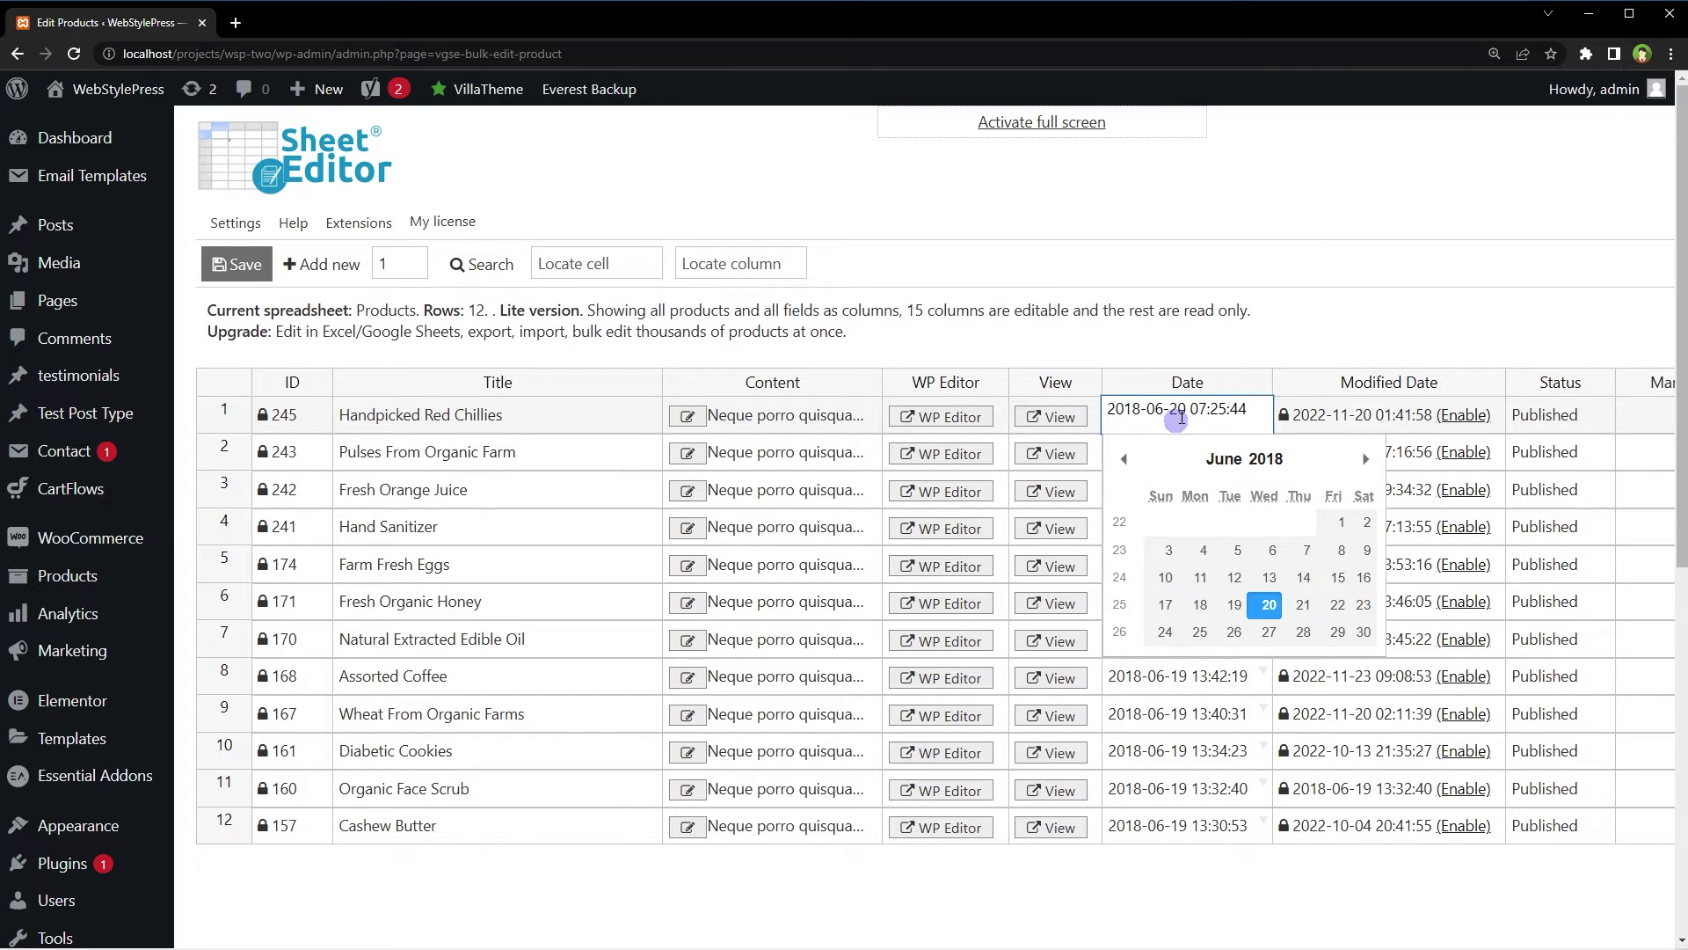
{"action": "left_click", "coordinate": [1292, 325]}
{"action": "double_click", "coordinate": [1609, 427]}
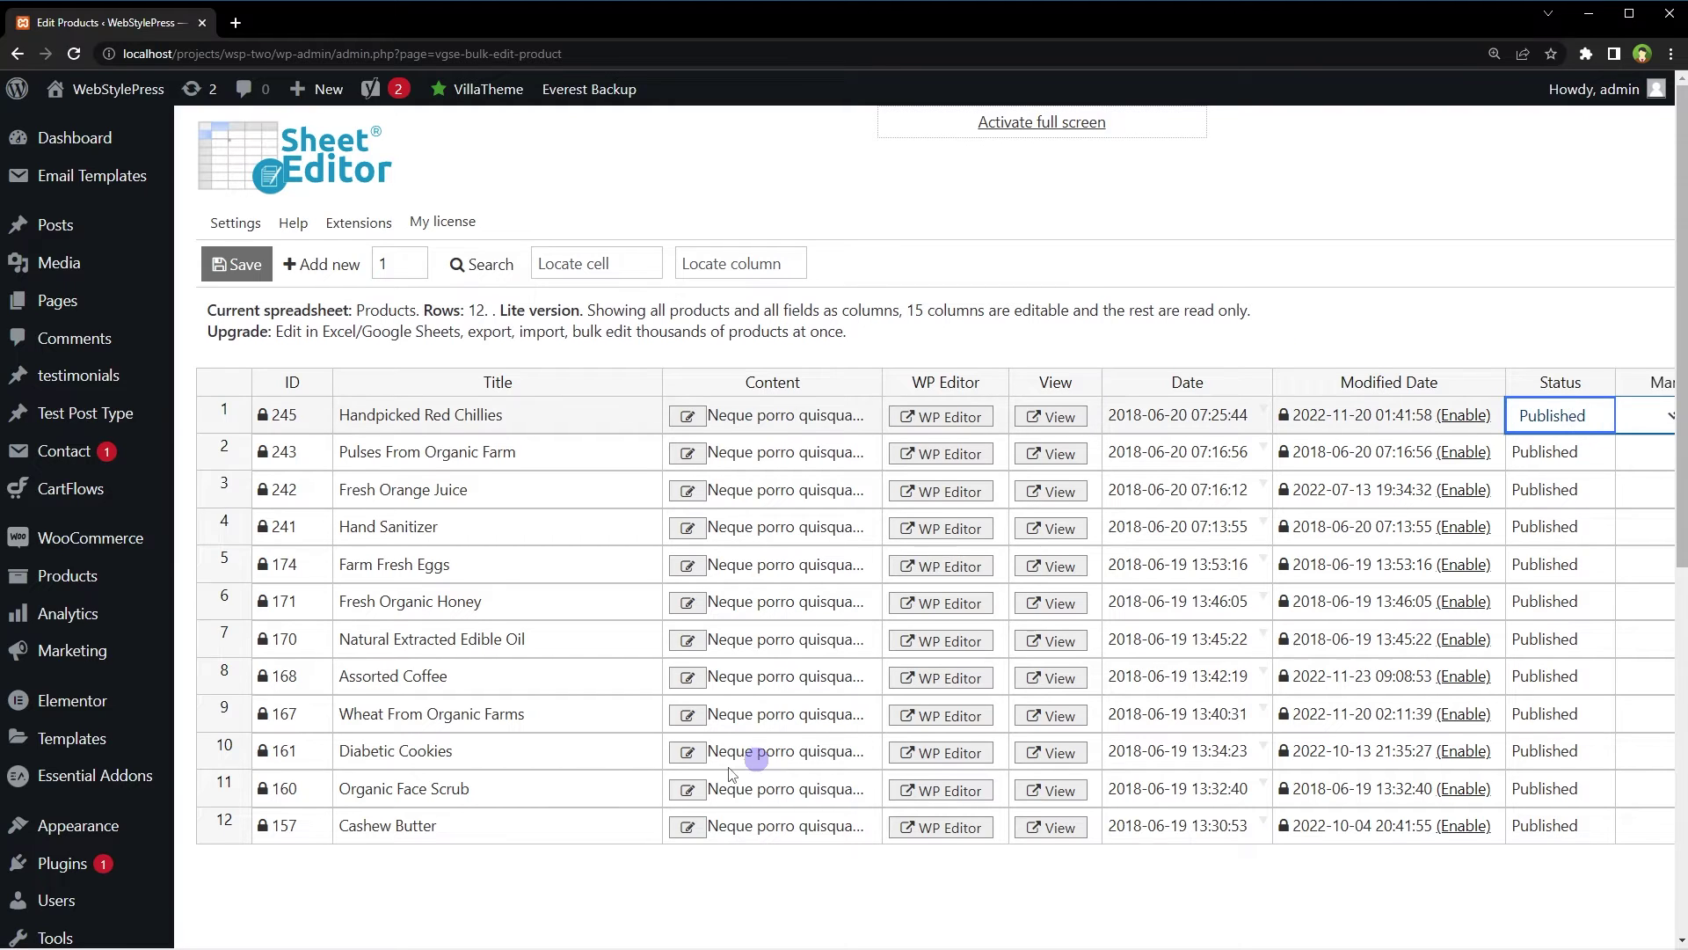
{"action": "scroll", "coordinate": [803, 533], "scroll_direction": "right", "scroll_amount": 5}
{"action": "left_click", "coordinate": [1155, 412]}
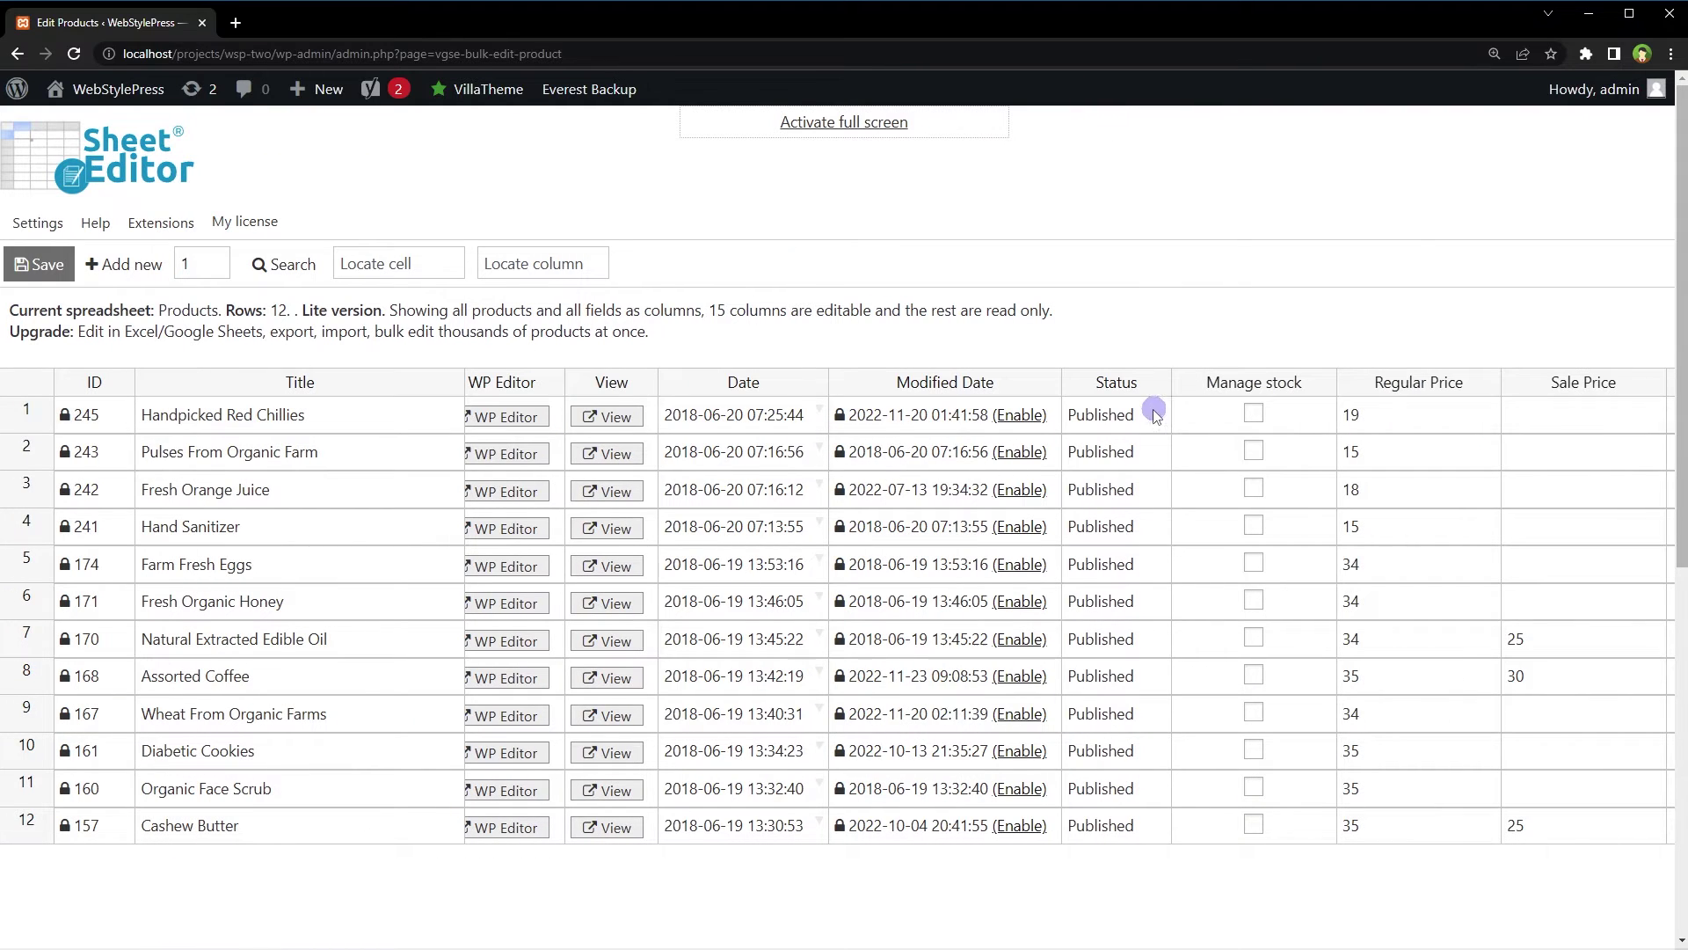
{"action": "double_click", "coordinate": [1154, 414]}
{"action": "left_click", "coordinate": [1189, 416]}
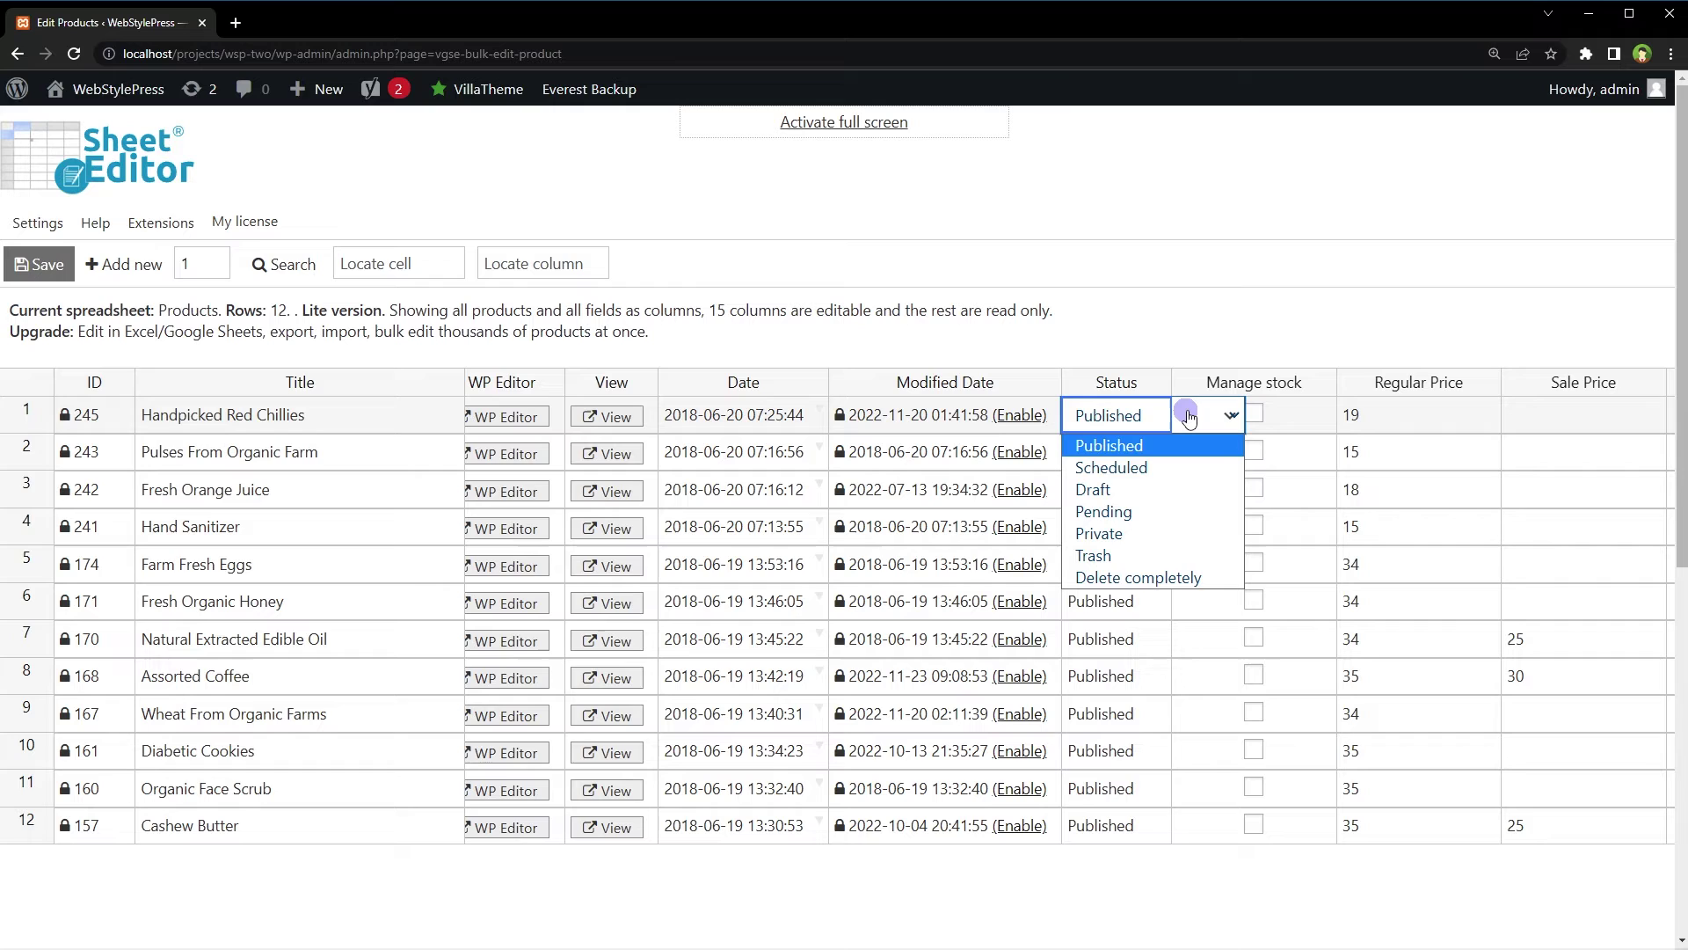
{"action": "left_click", "coordinate": [1203, 313]}
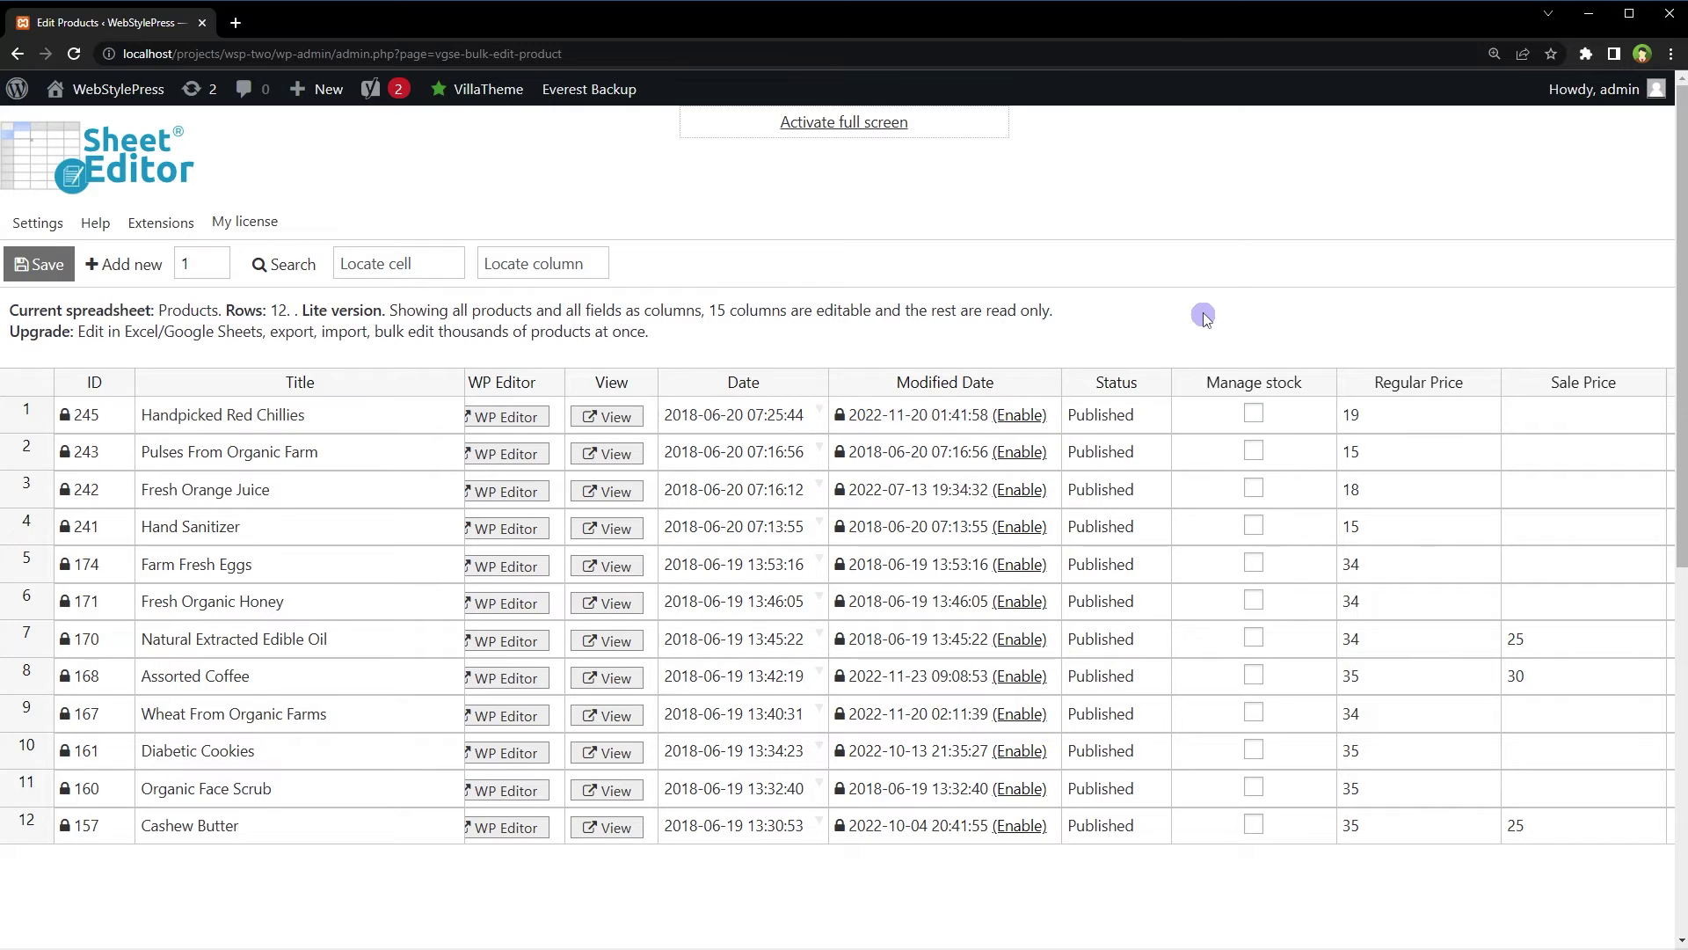
{"action": "left_click", "coordinate": [1257, 413]}
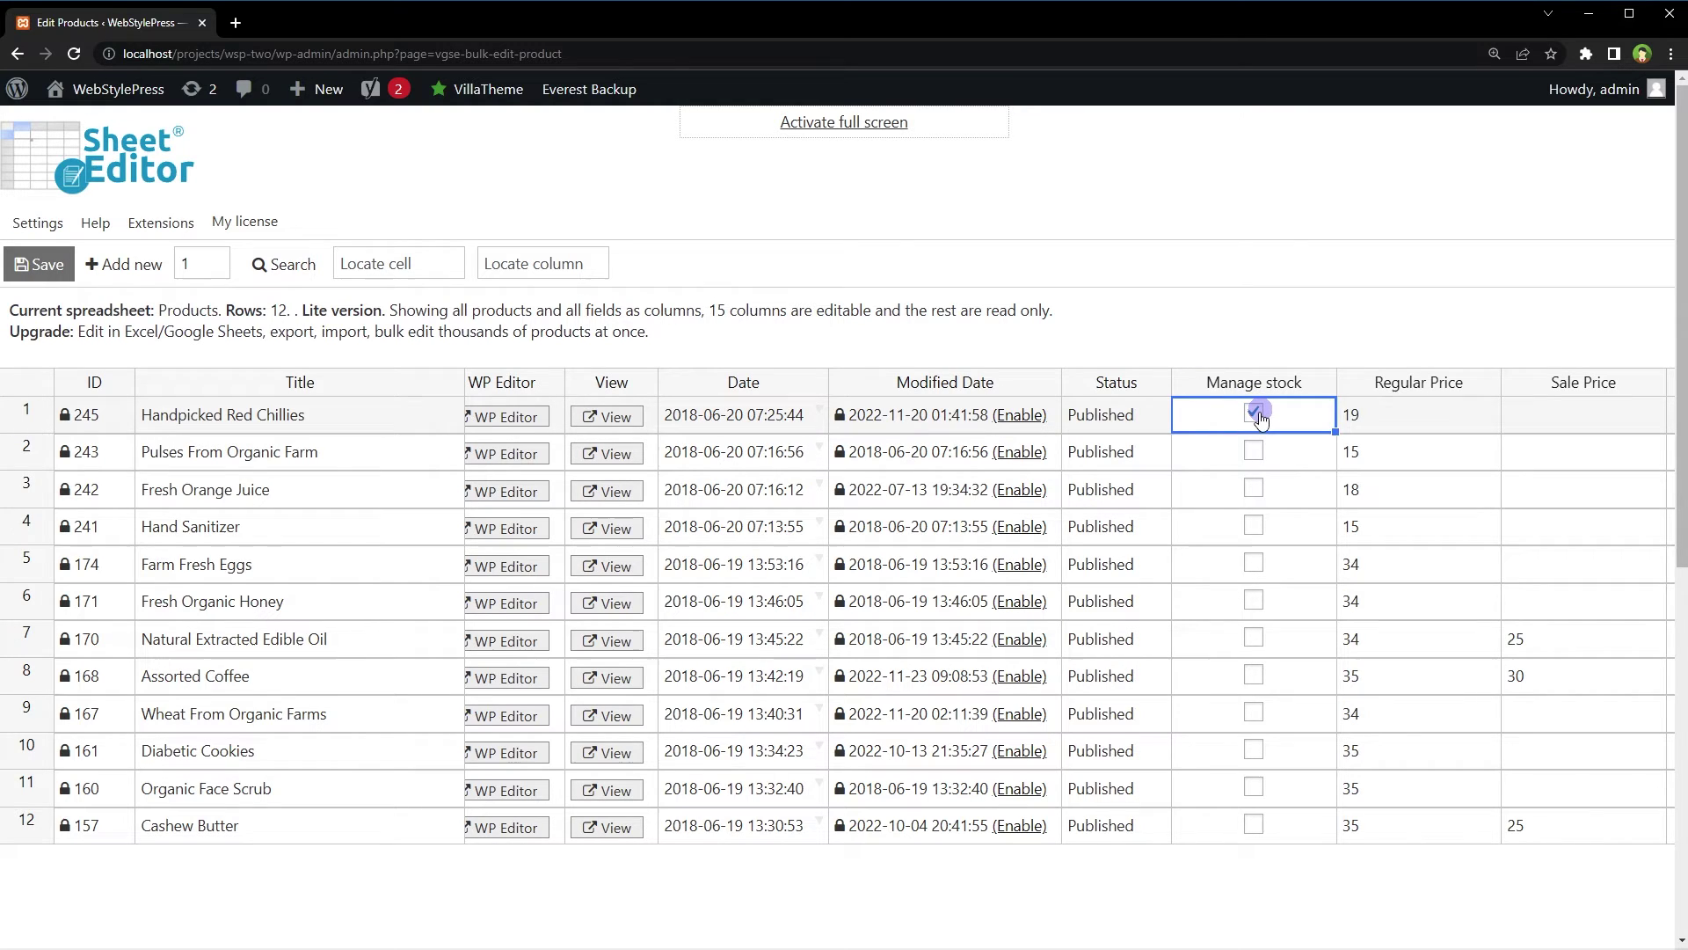
{"action": "left_click", "coordinate": [1393, 421]}
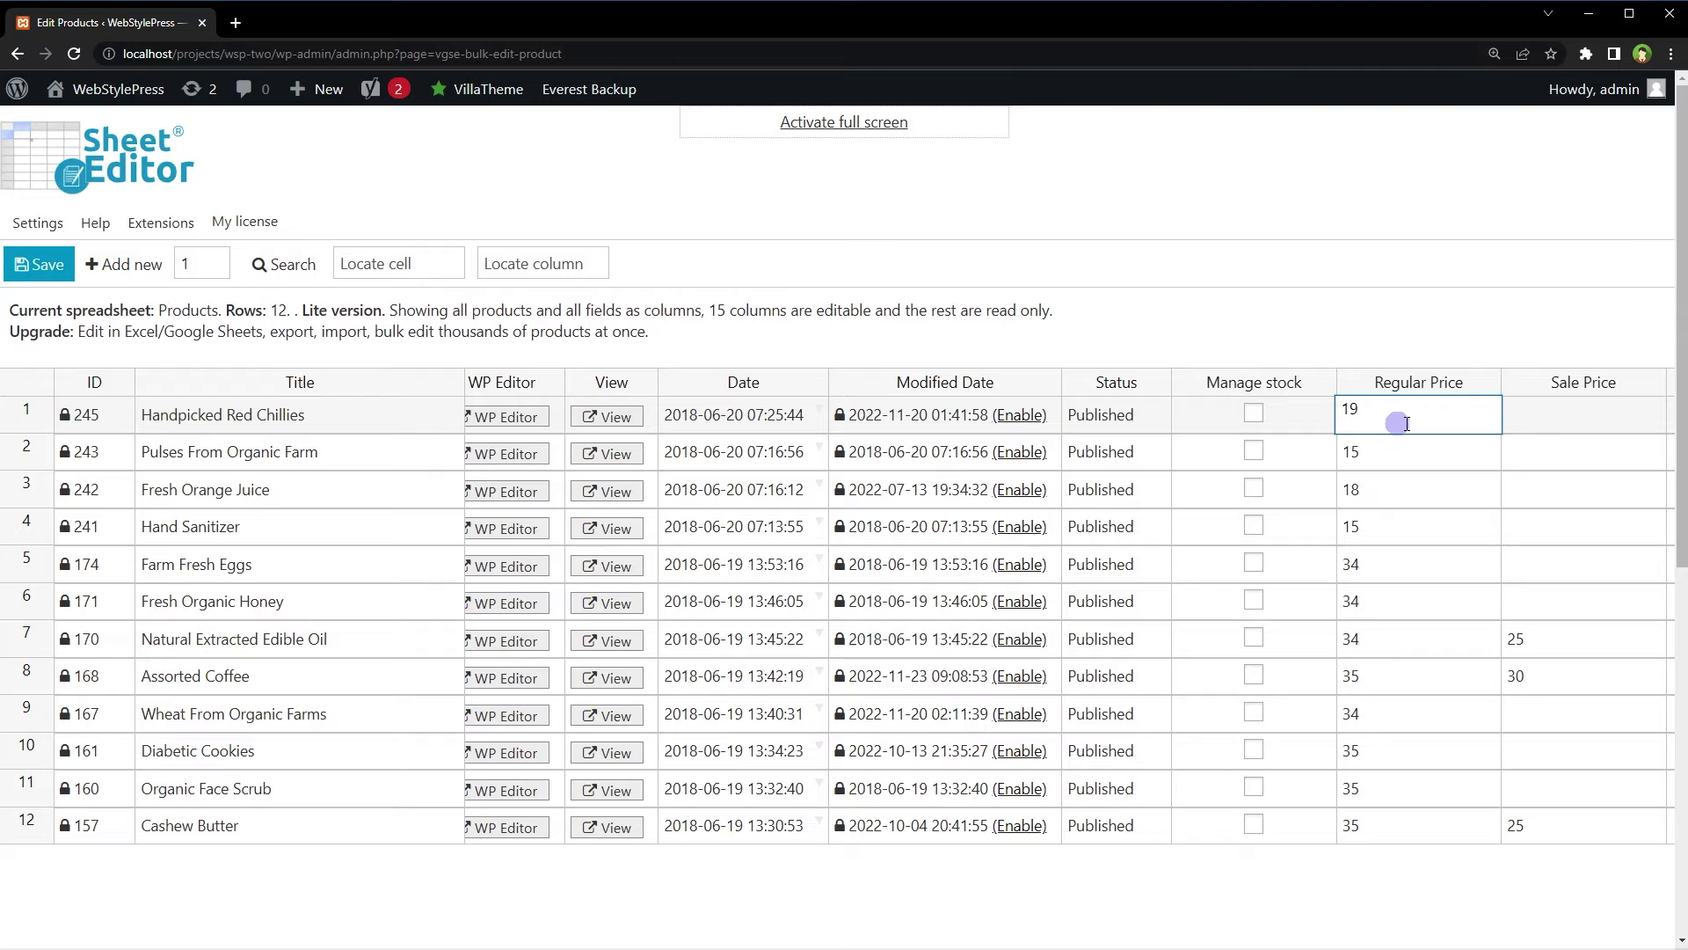
{"action": "double_click", "coordinate": [1562, 422]}
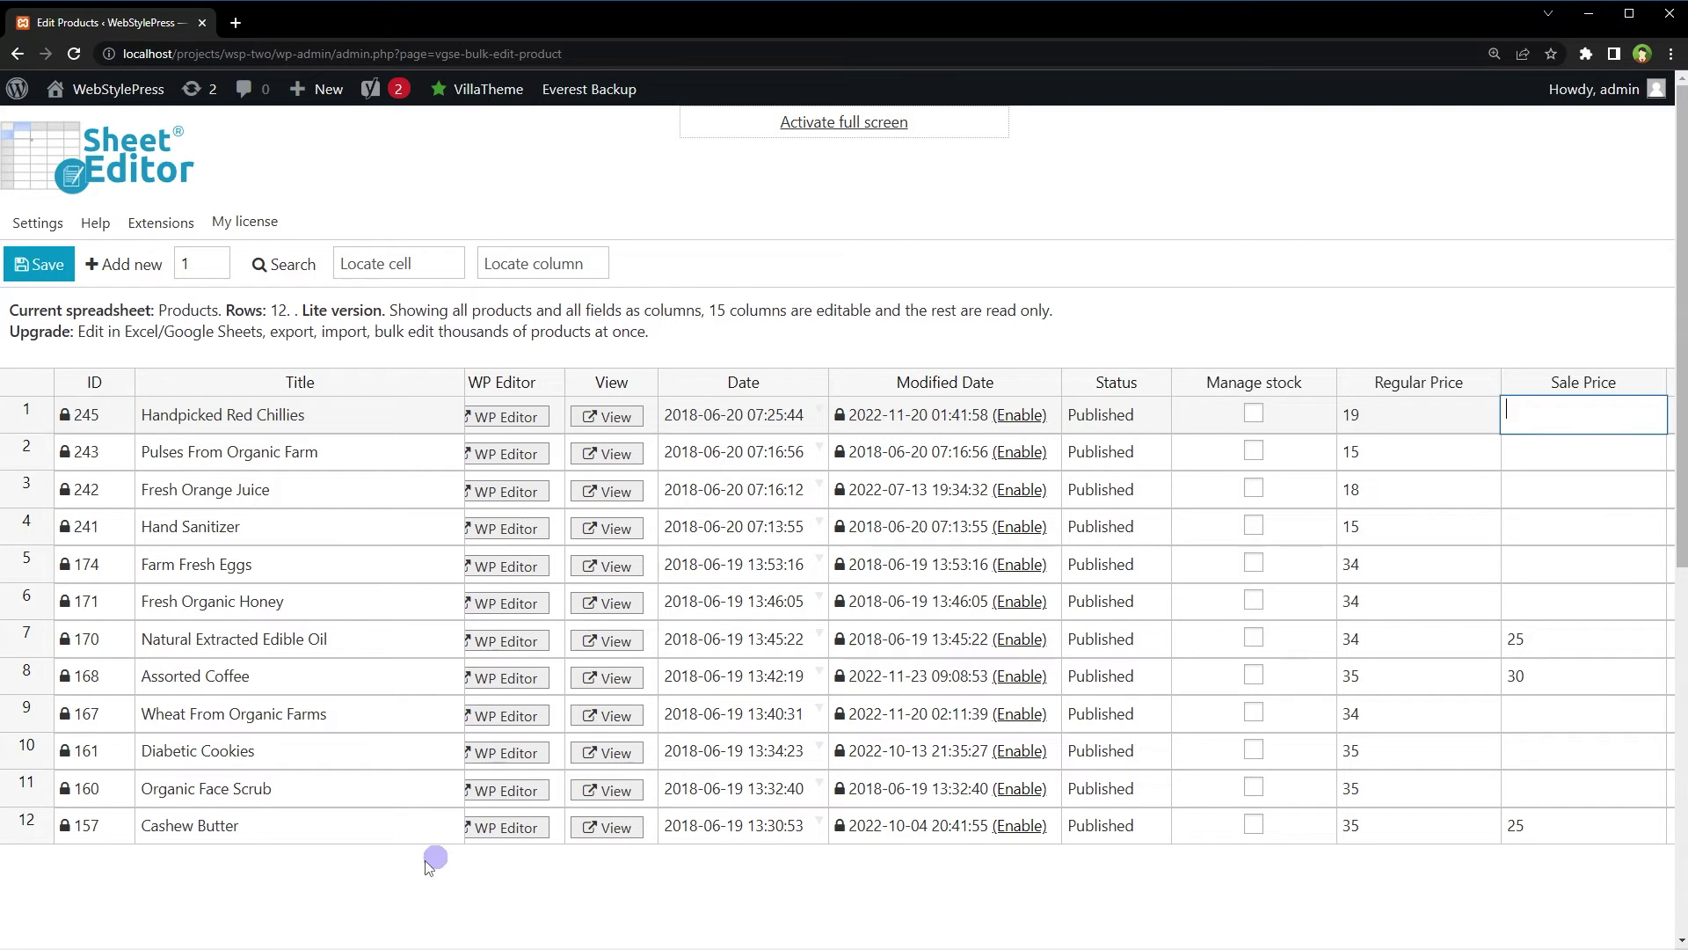
{"action": "scroll", "coordinate": [203, 941], "scroll_direction": "right", "scroll_amount": 5}
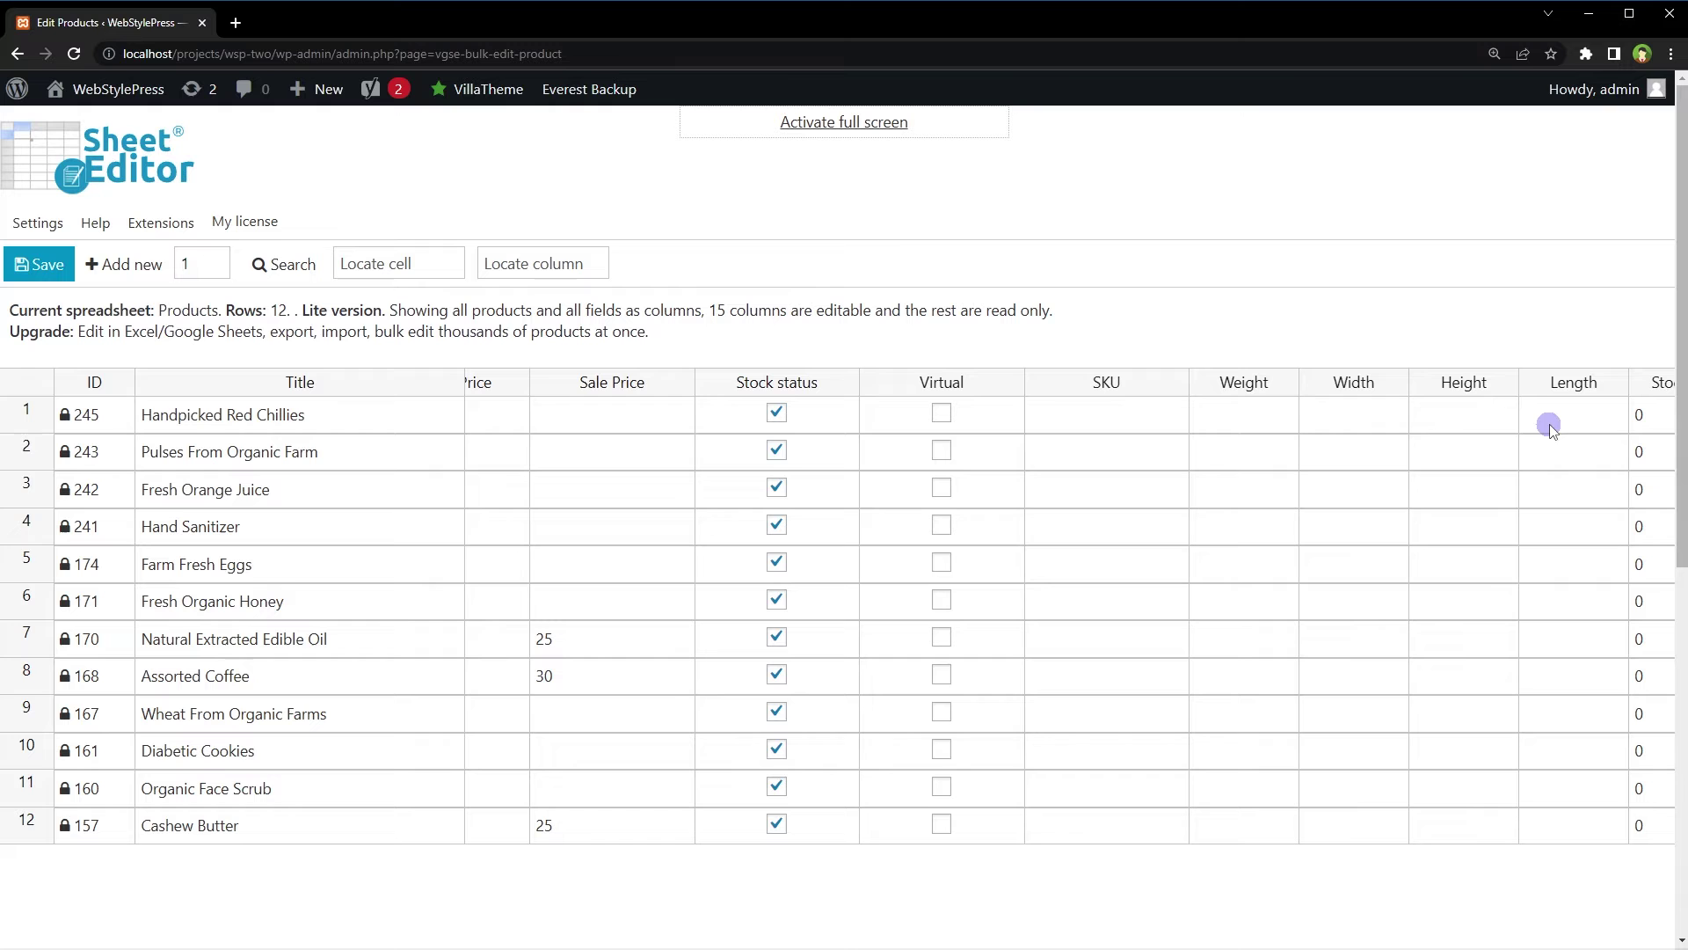
{"action": "scroll", "coordinate": [215, 947], "scroll_direction": "right", "scroll_amount": 15}
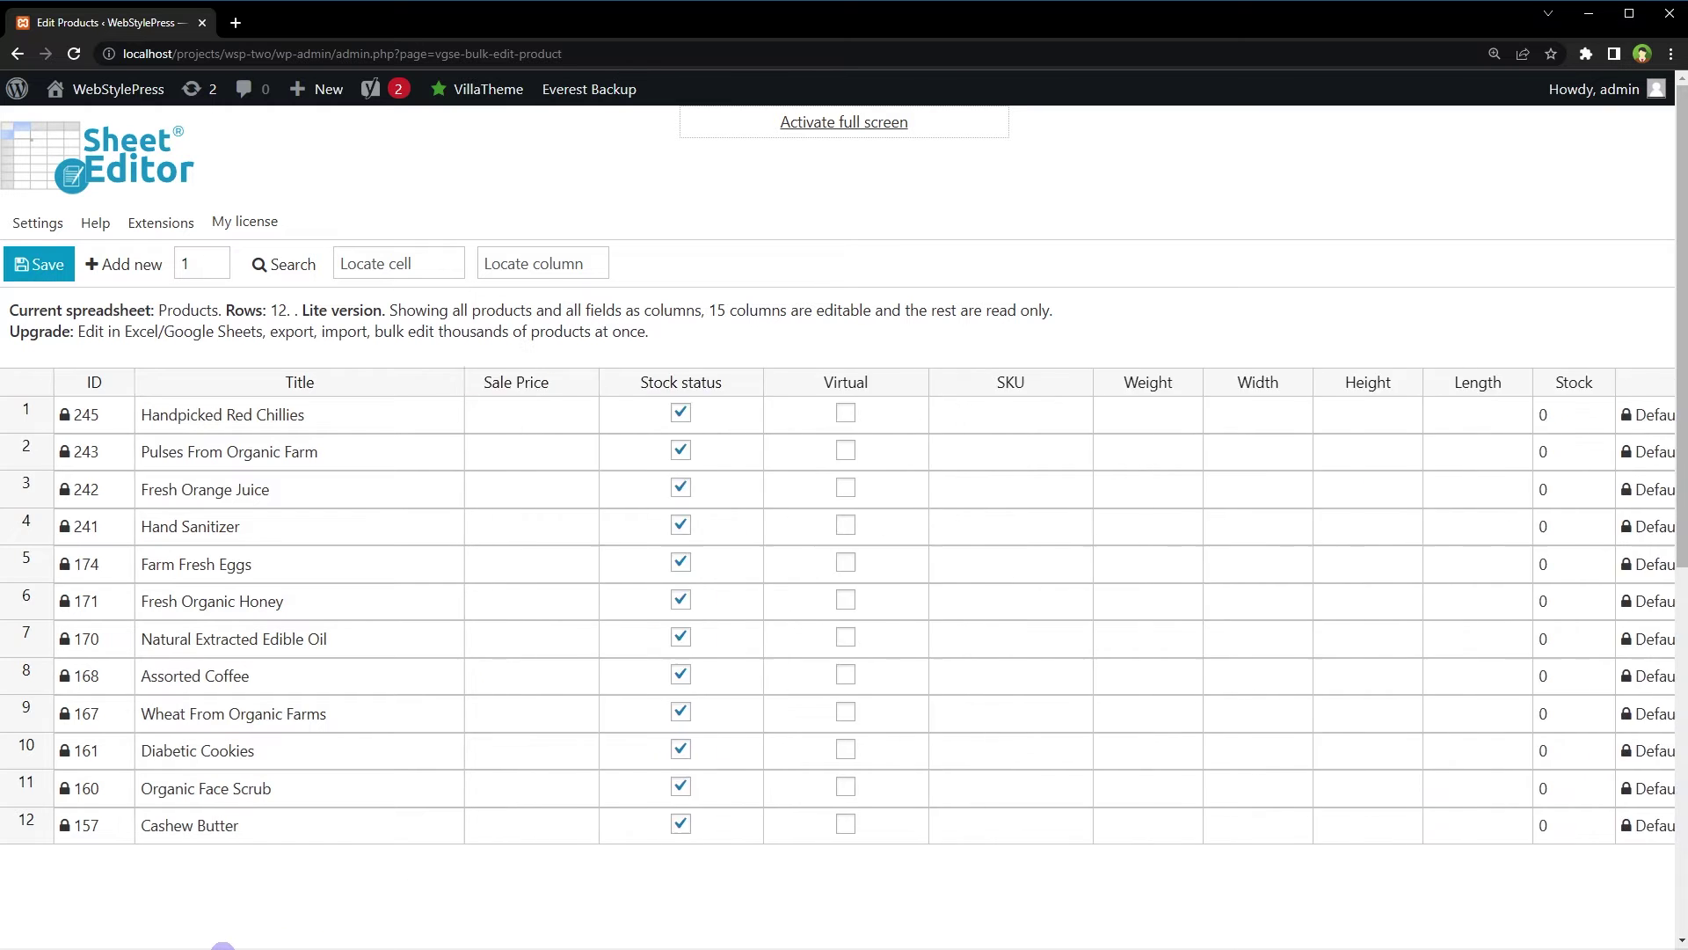
{"action": "scroll", "coordinate": [214, 946], "scroll_direction": "right", "scroll_amount": 15}
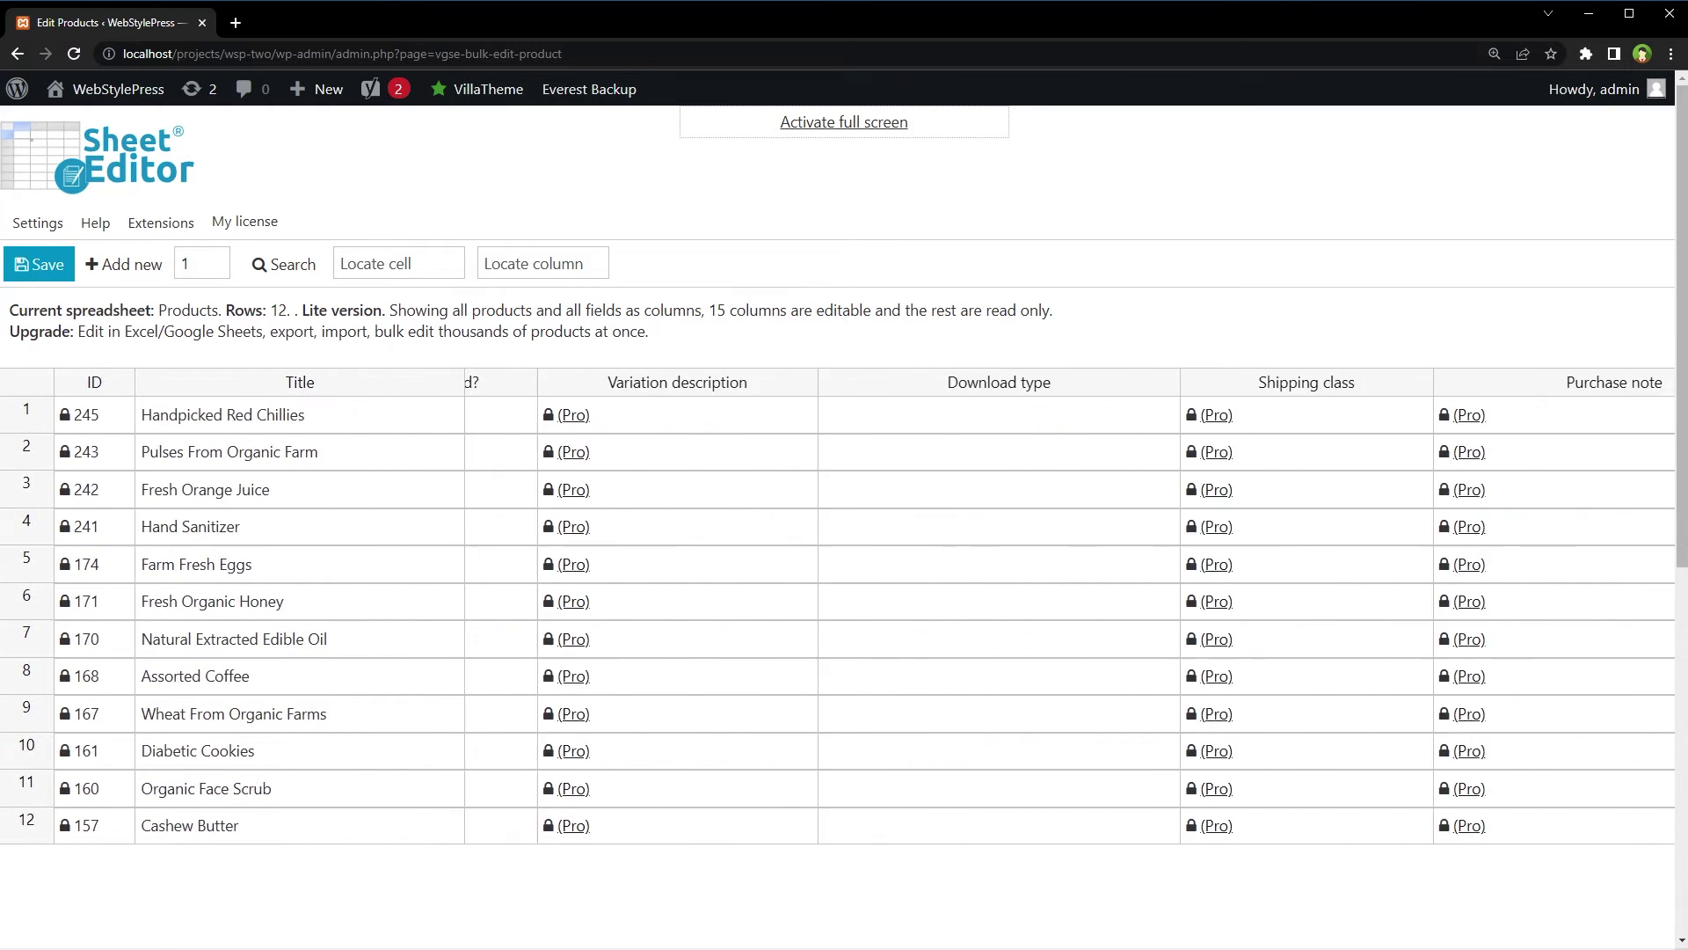
{"action": "scroll", "coordinate": [215, 946], "scroll_direction": "right", "scroll_amount": 10}
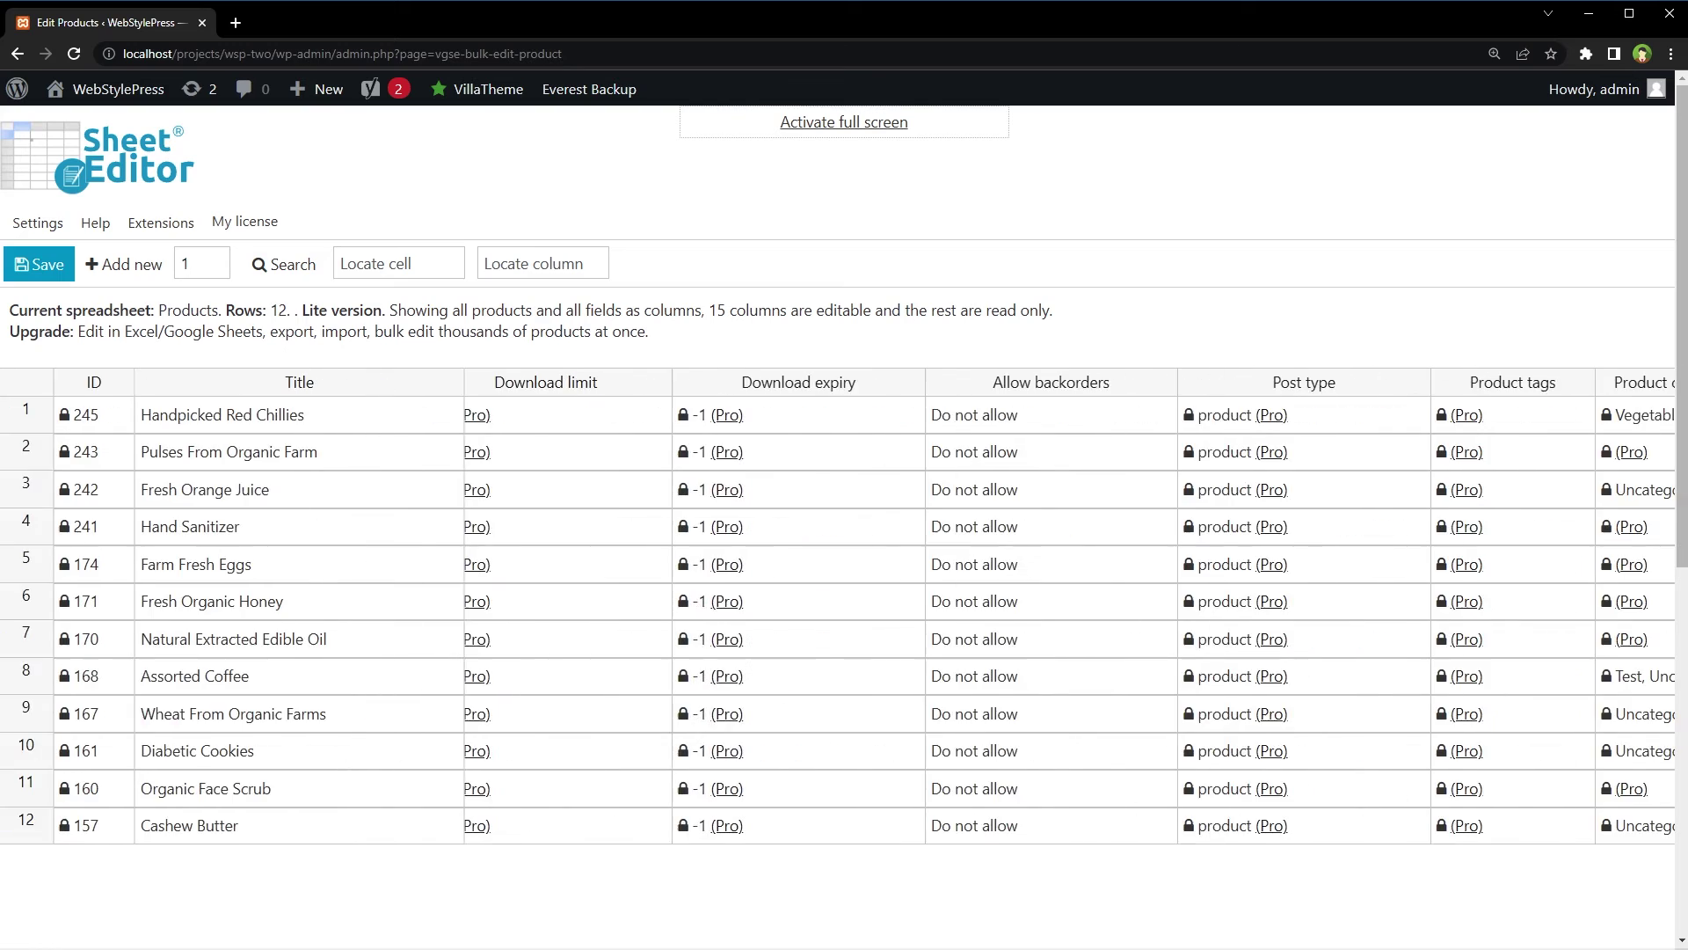
{"action": "scroll", "coordinate": [214, 946], "scroll_direction": "left", "scroll_amount": 20}
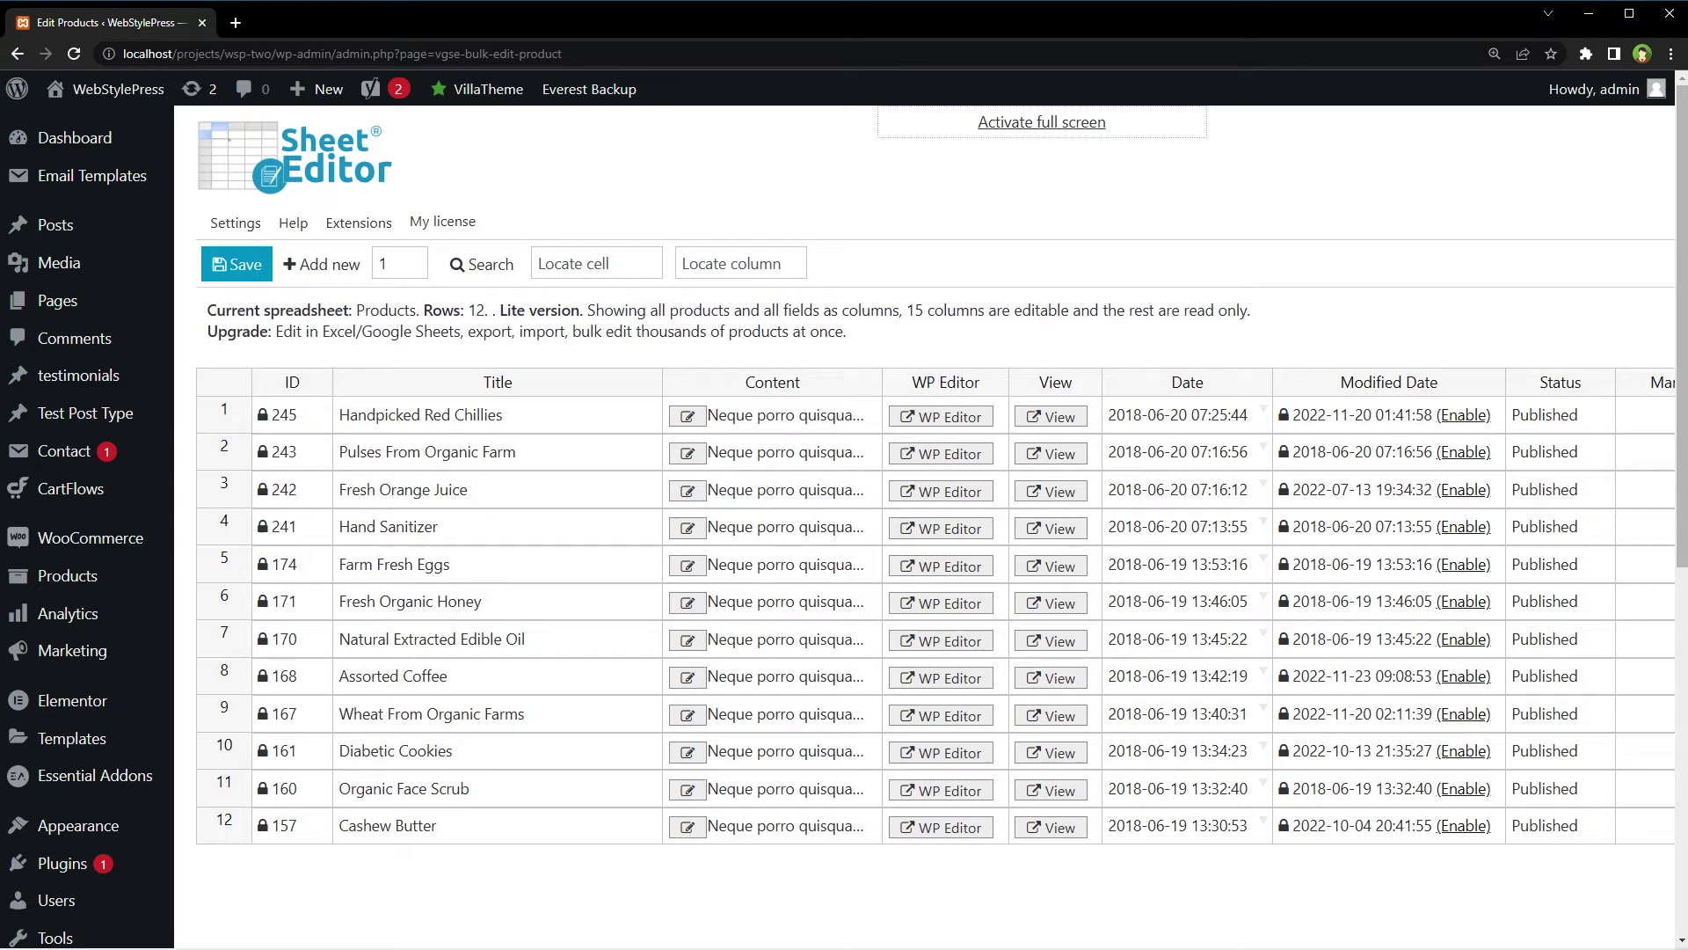
Step: Append 'and more' to row 1's title, making it 'Handpicked Red Chillies and more', and save
{"action": "double_click", "coordinate": [583, 420]}
{"action": "type", "text": "an"}
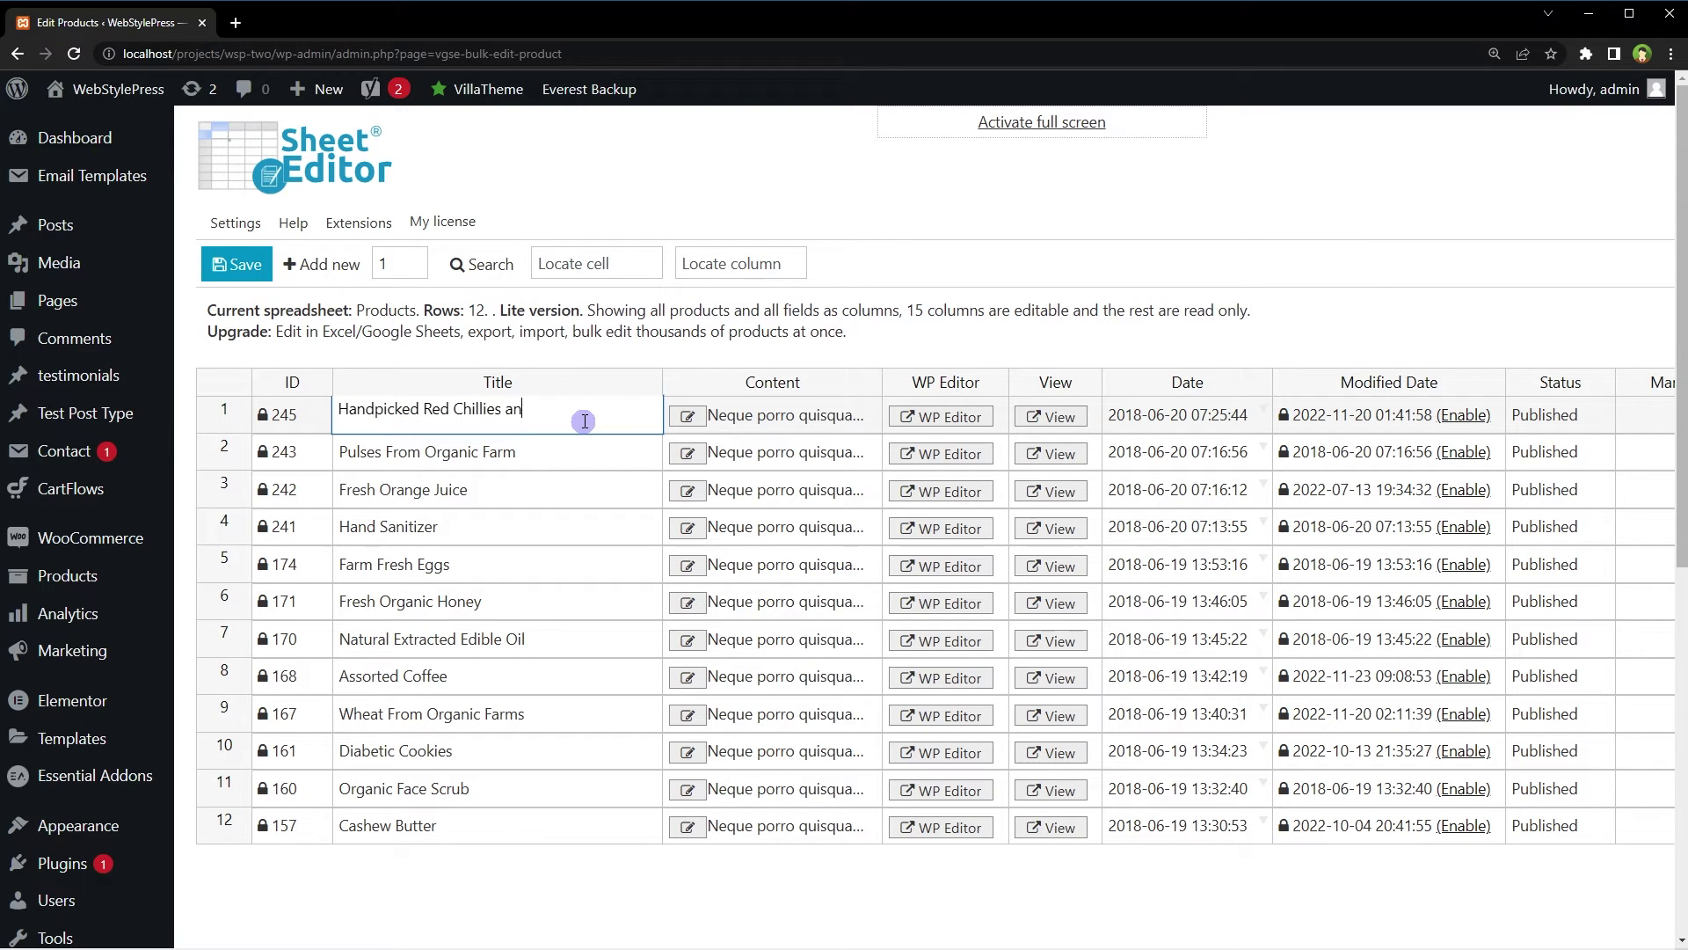
{"action": "type", "text": "d more"}
{"action": "left_click", "coordinate": [822, 176]}
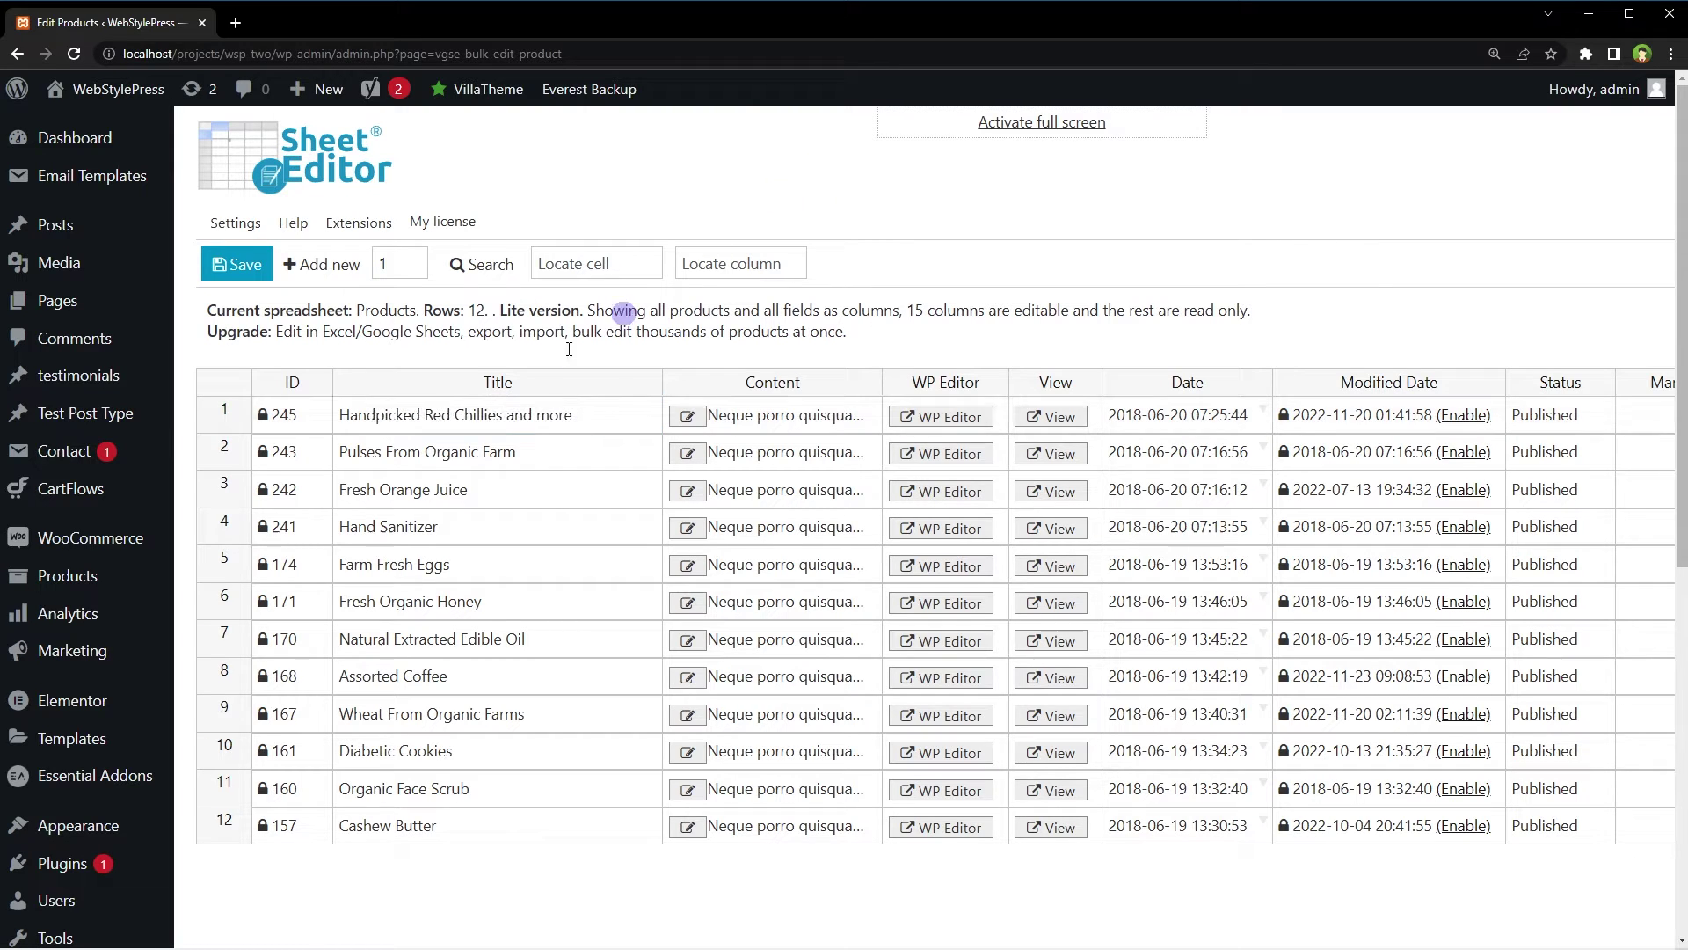
{"action": "left_click", "coordinate": [243, 267]}
{"action": "left_click", "coordinate": [474, 264]}
{"action": "left_click", "coordinate": [488, 327]}
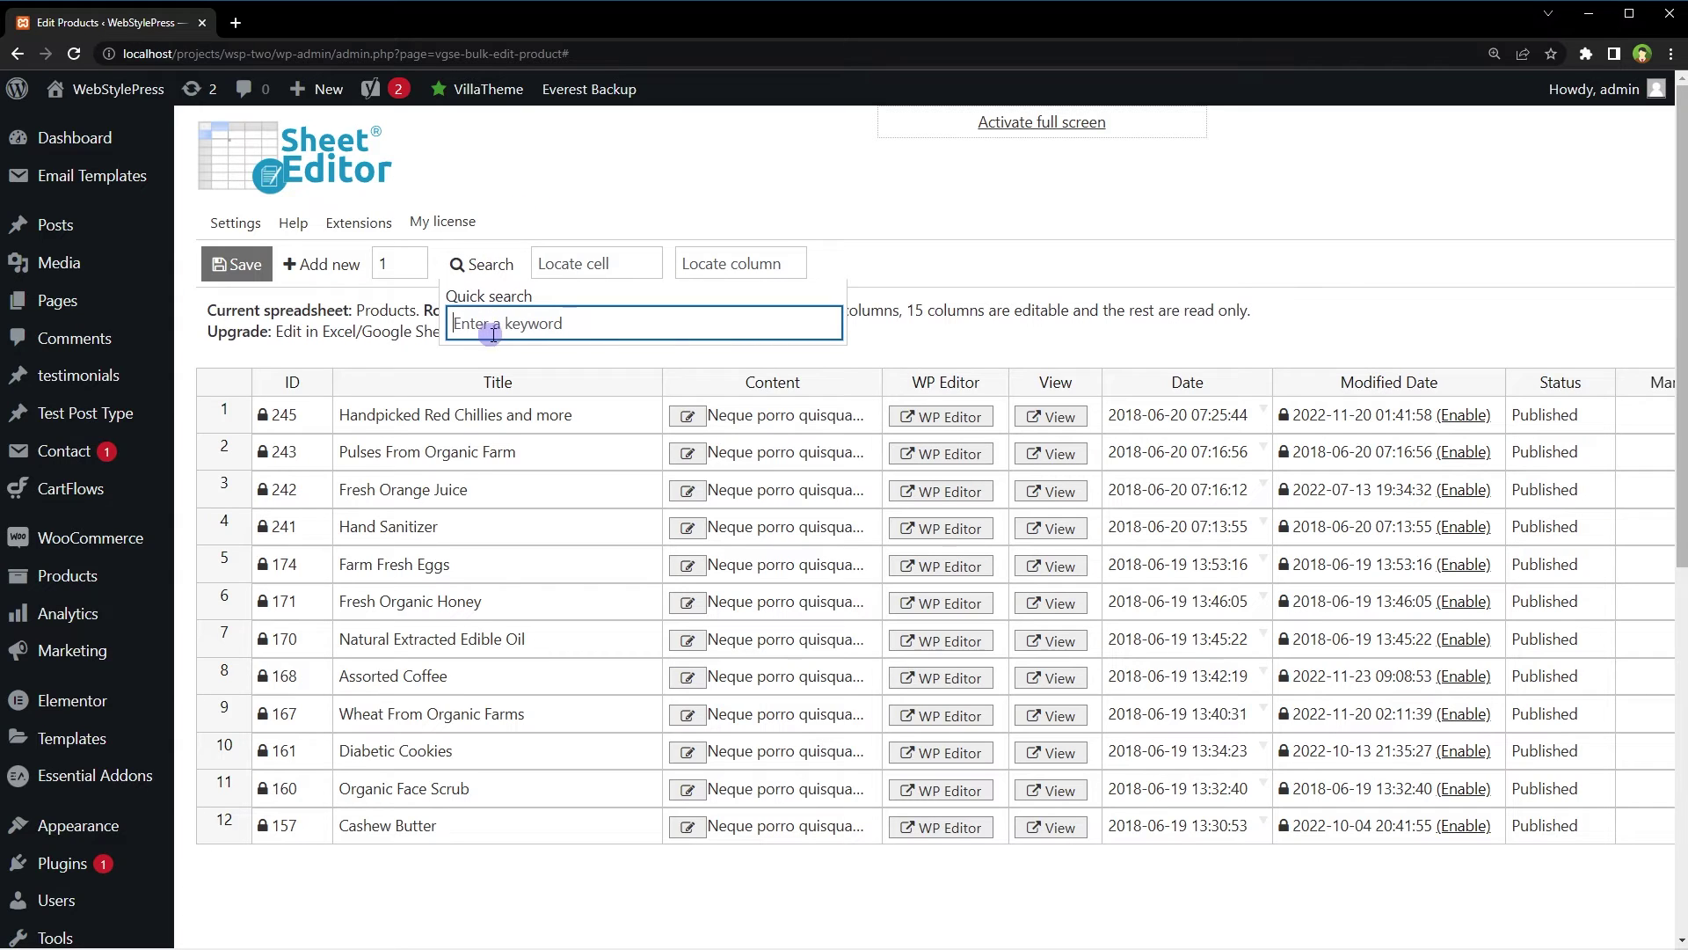
{"action": "type", "text": "sanitize"}
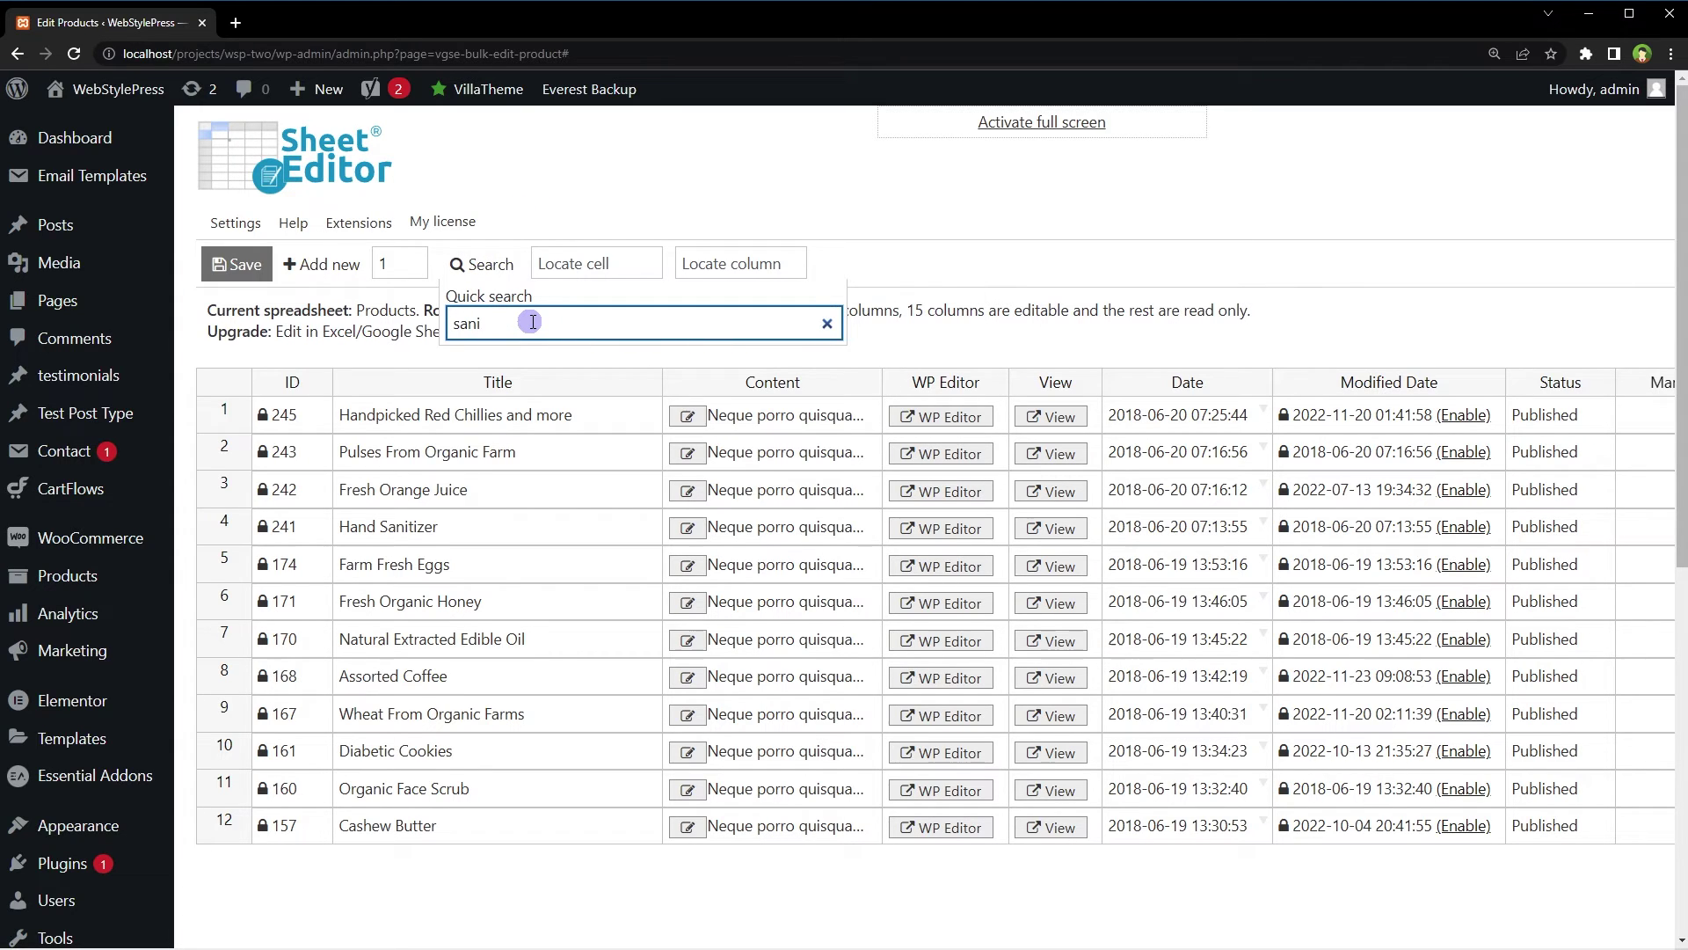
{"action": "type", "text": "r"}
{"action": "key", "text": "Return"}
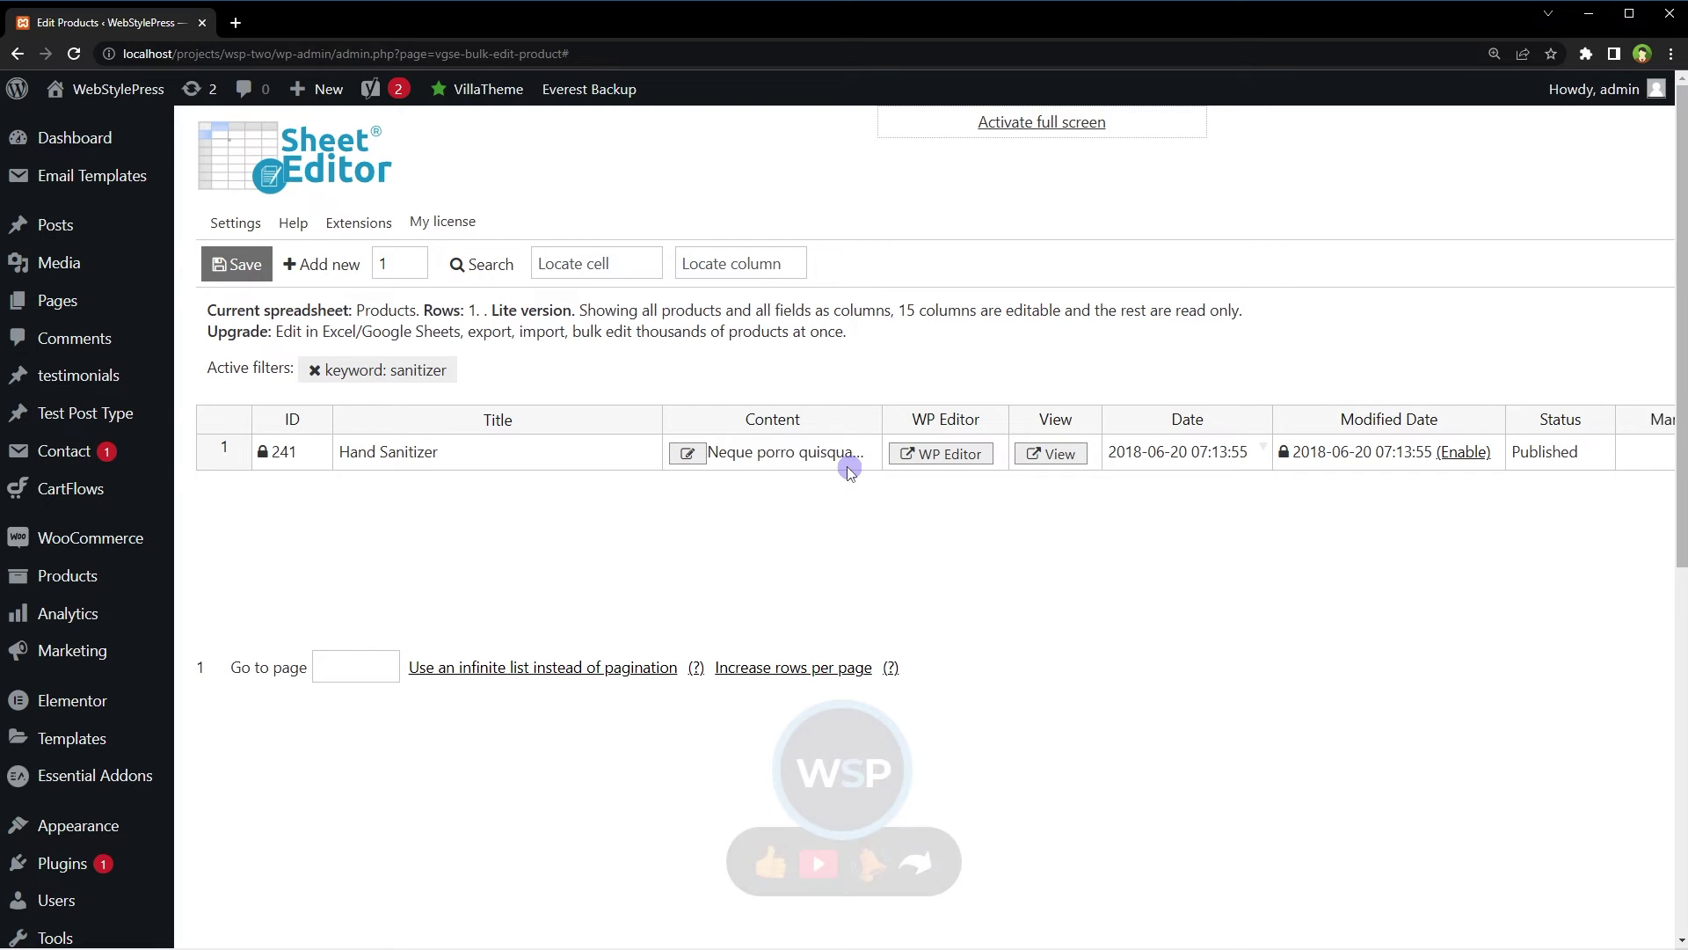
{"action": "left_click", "coordinate": [315, 370]}
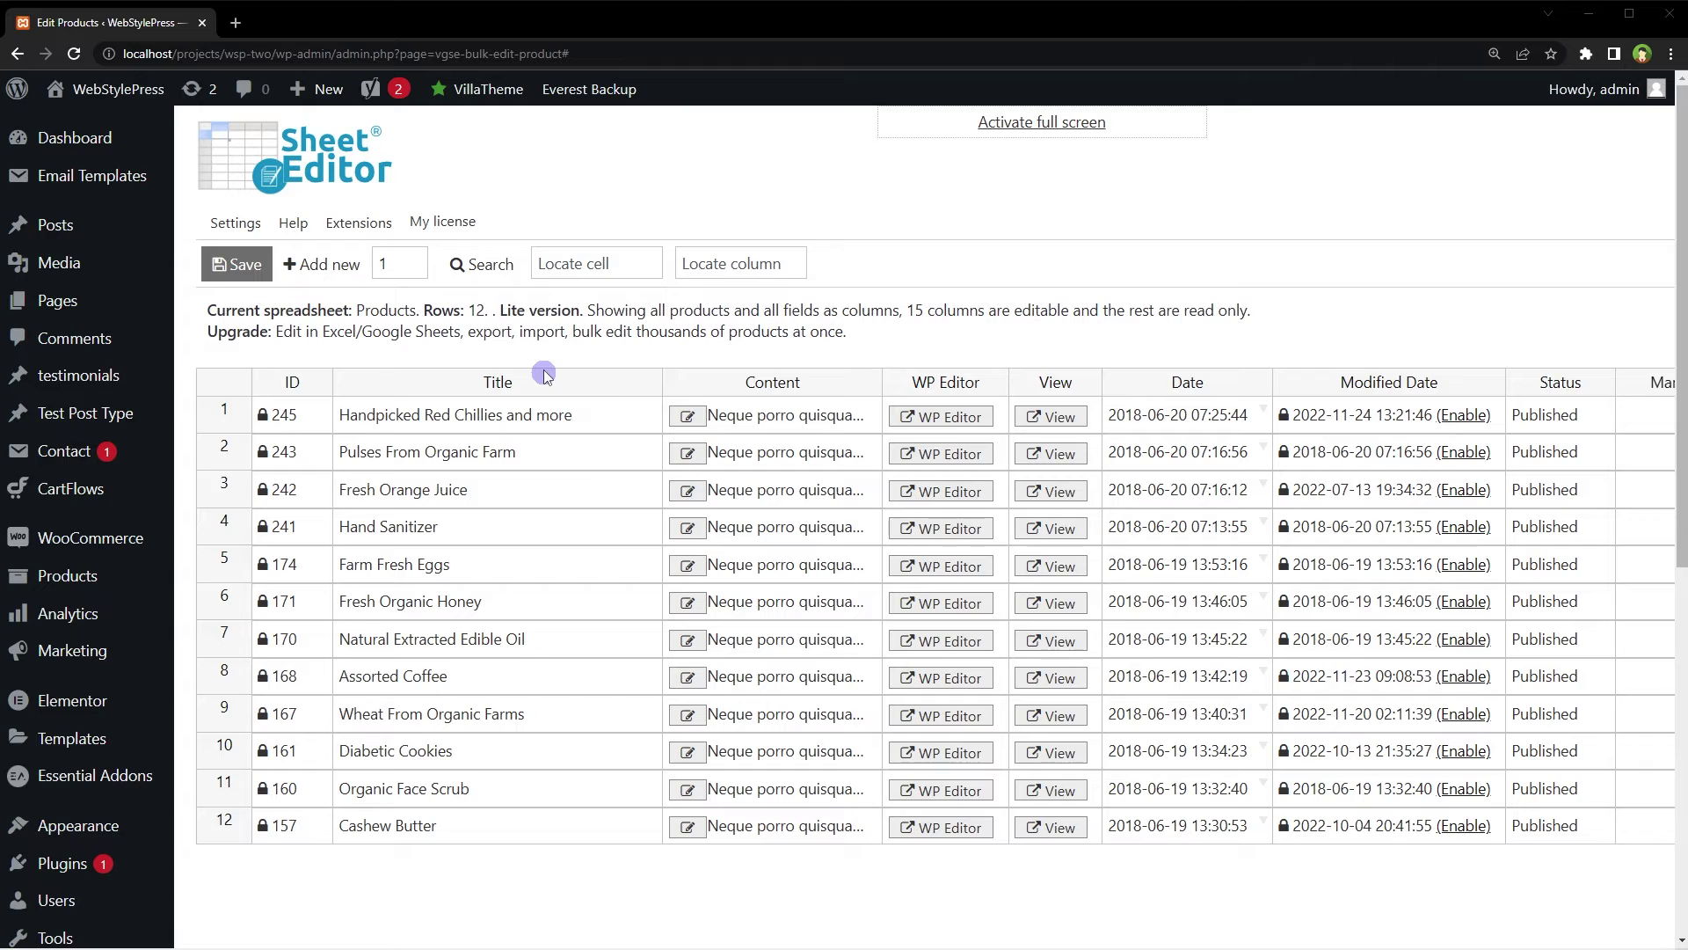
Step: Set the Add new count to 10 and create ten blank drafts, IDs 4672–4690
{"action": "left_click", "coordinate": [396, 268]}
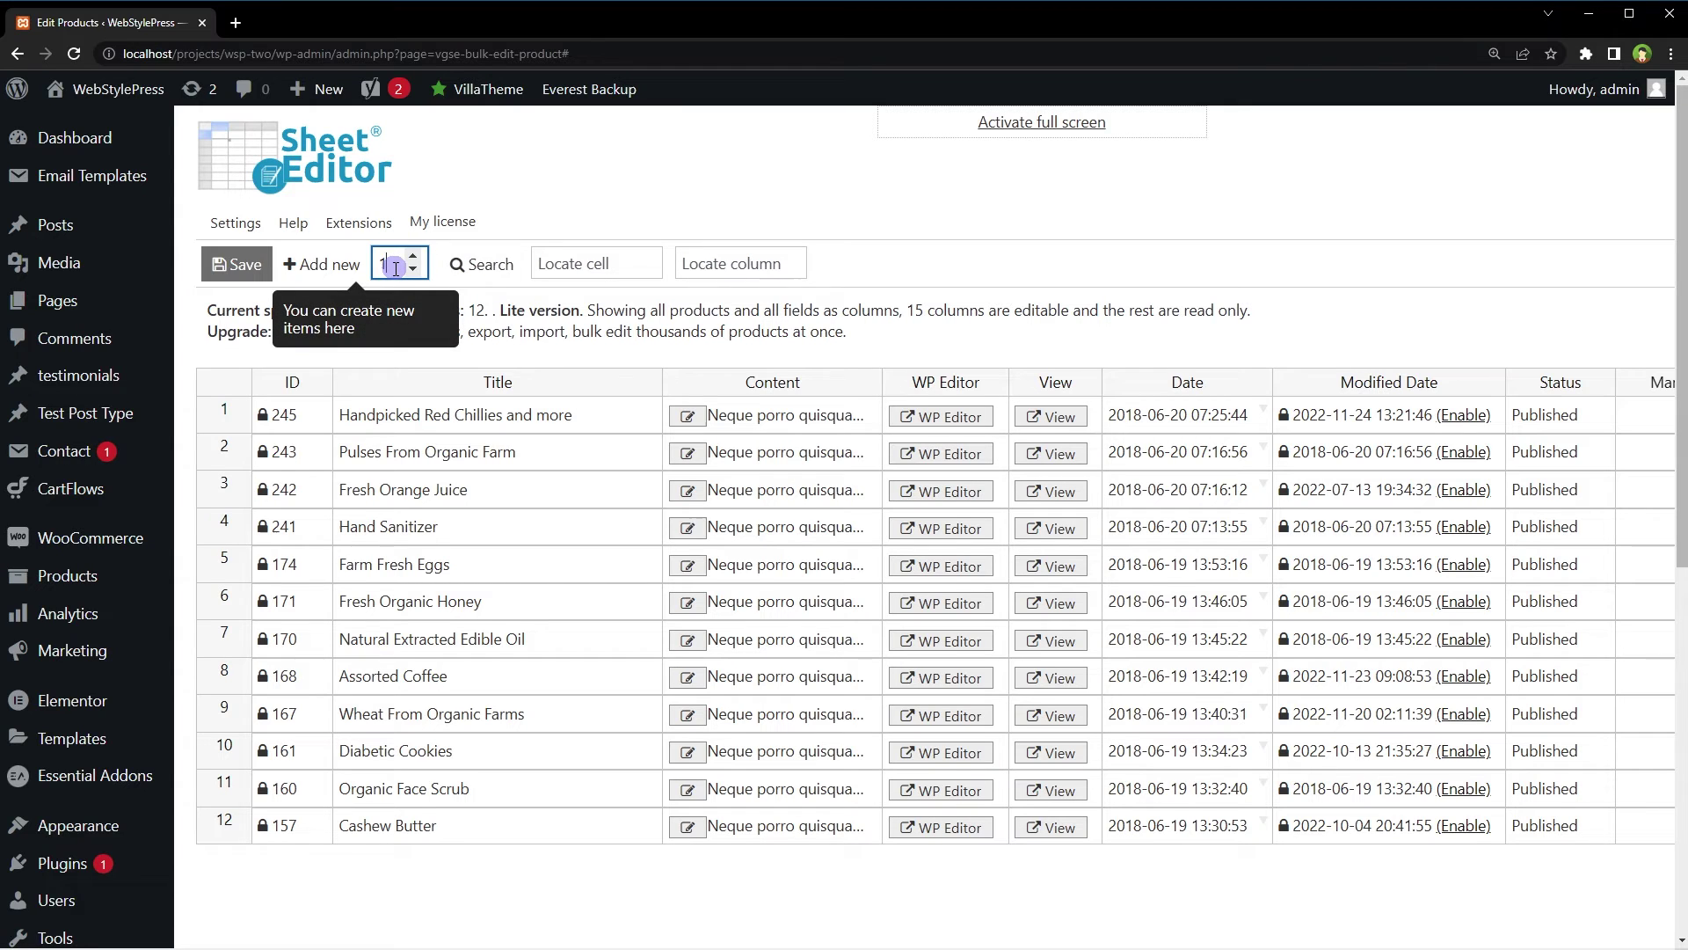
{"action": "type", "text": "0"}
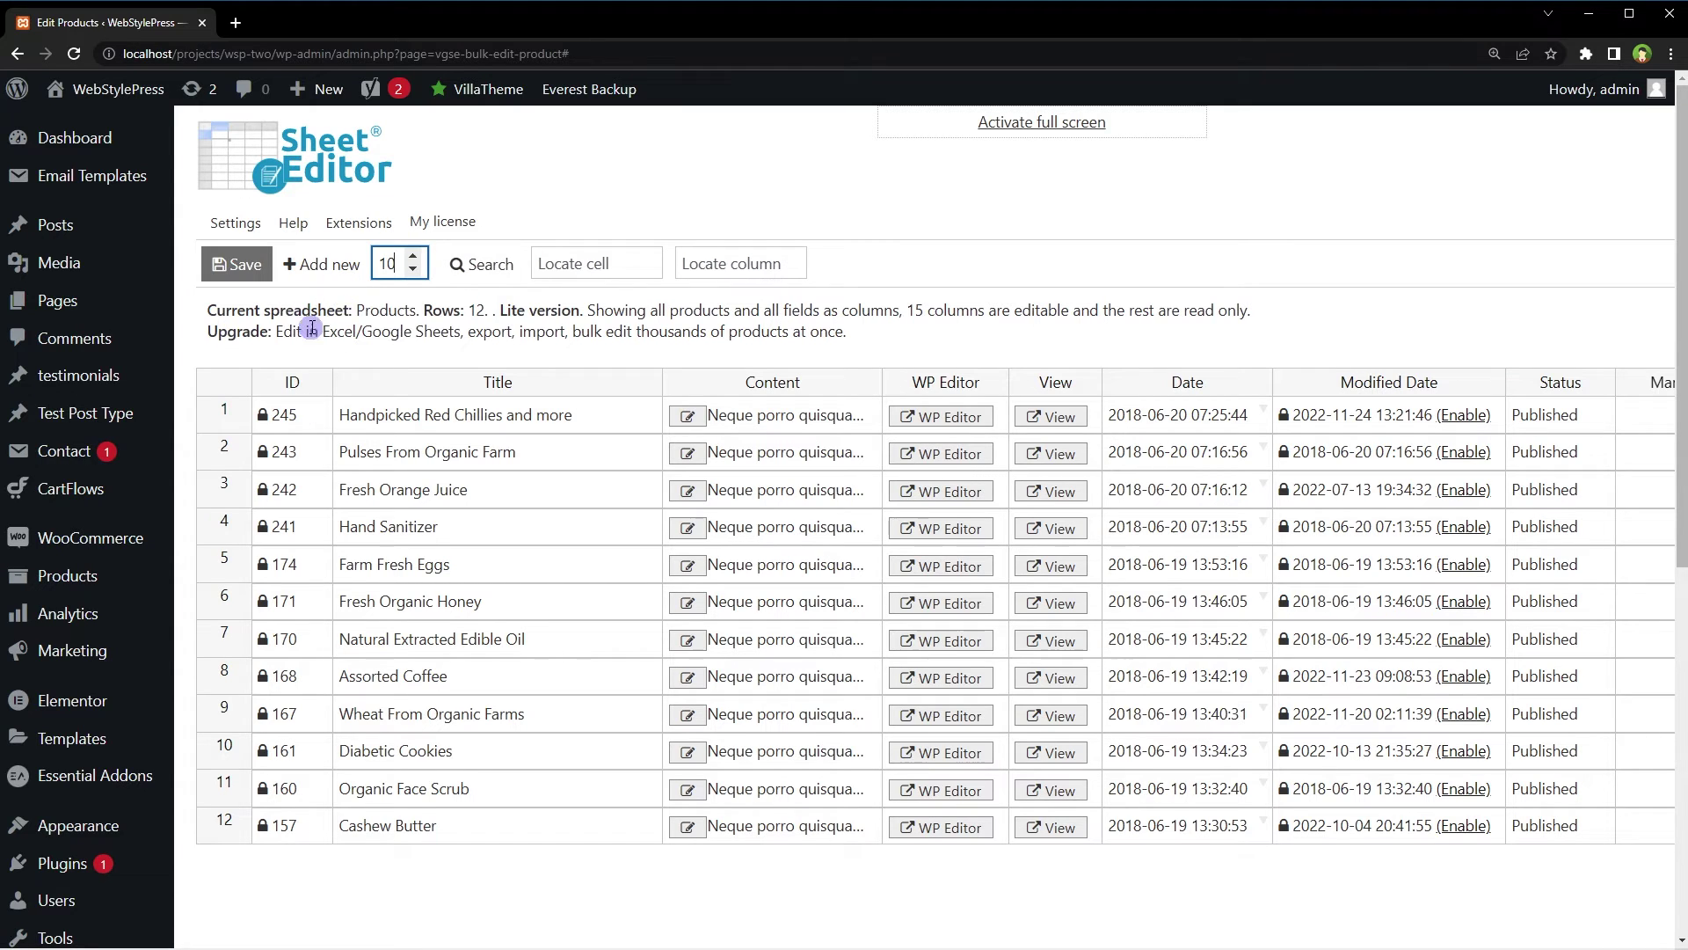
{"action": "left_click", "coordinate": [318, 266]}
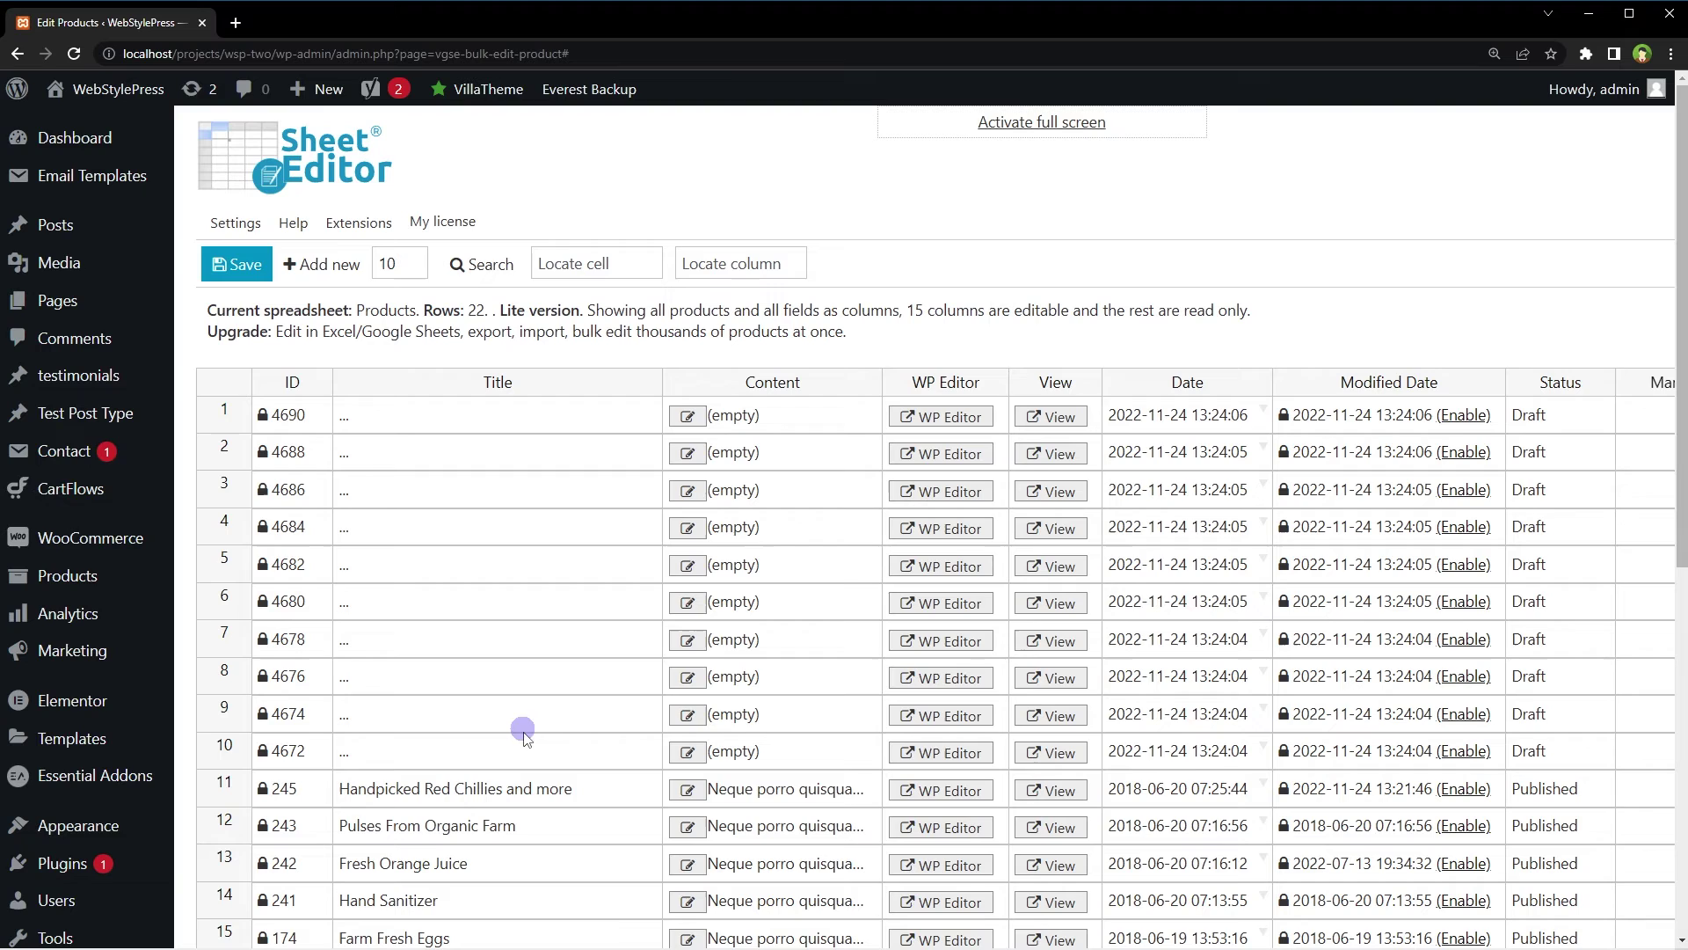
Step: Title row 1 'Test Product', fill it down through row 9, and save the sheet
{"action": "double_click", "coordinate": [484, 414]}
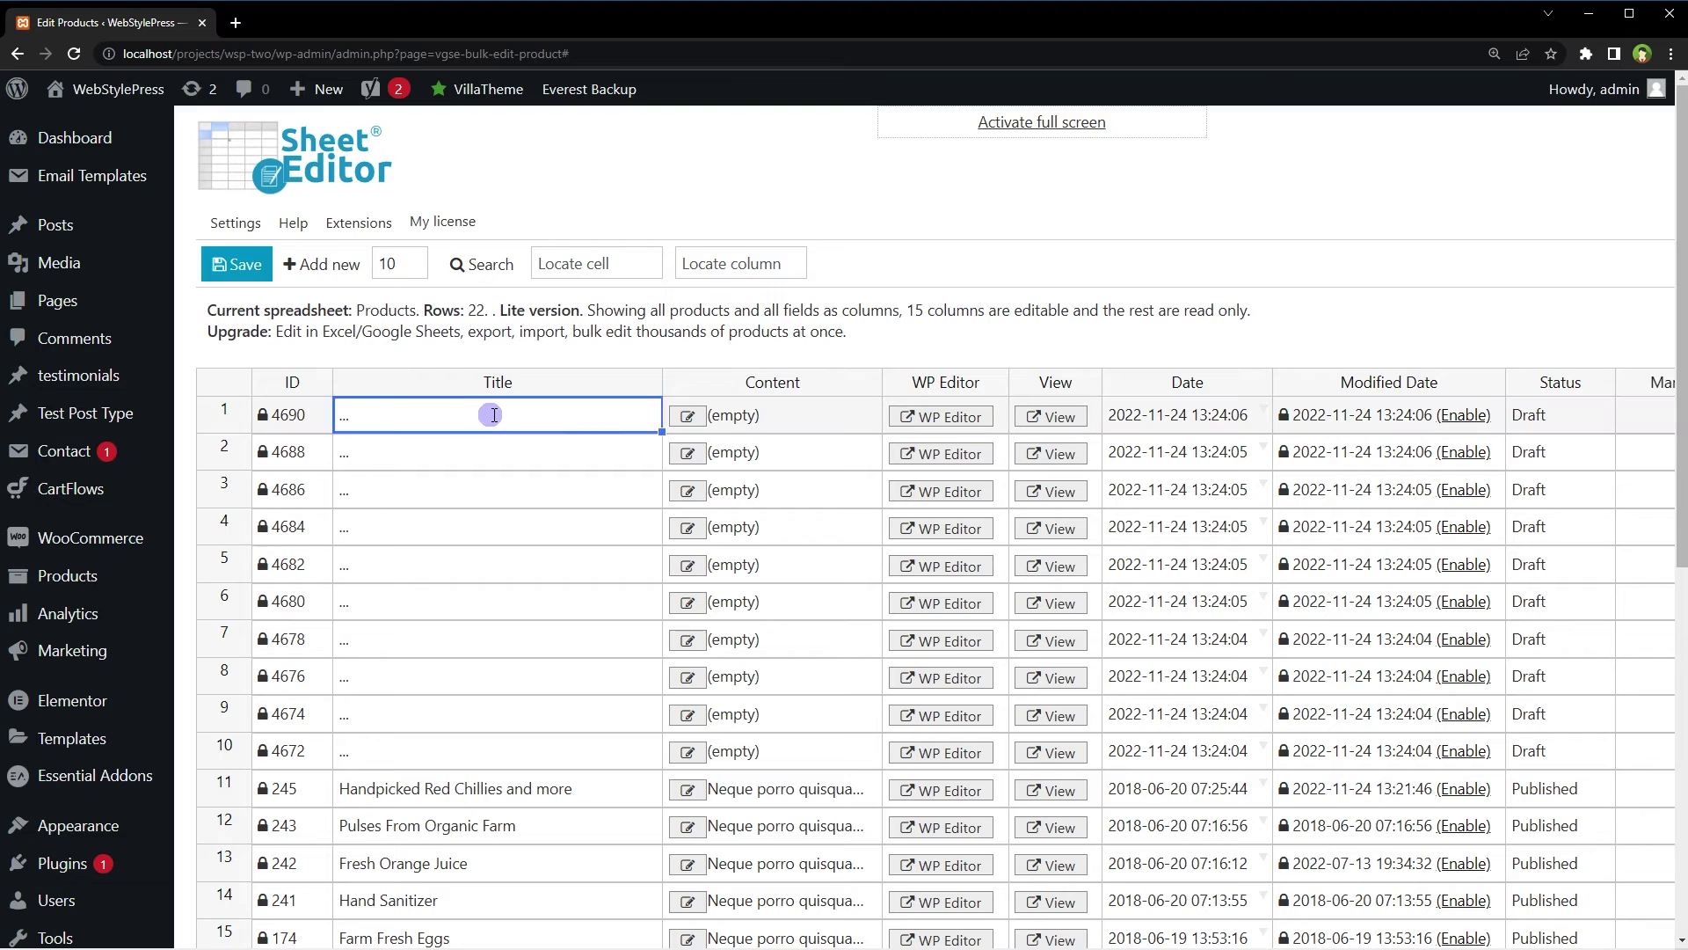
{"action": "type", "text": "Test"}
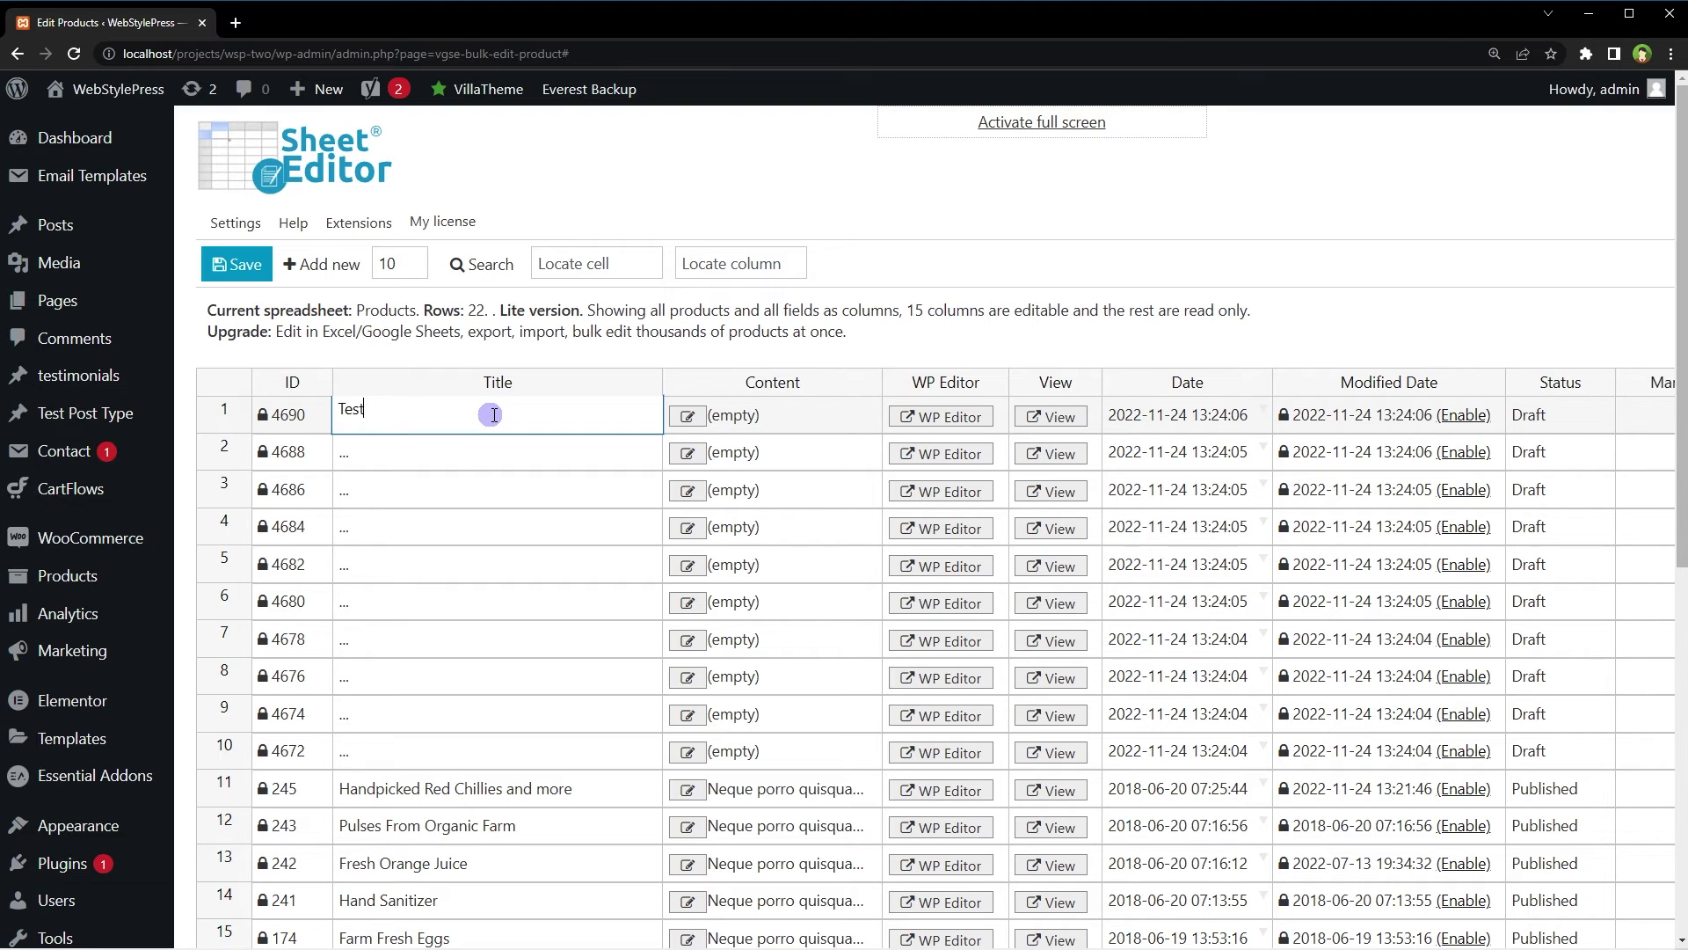
{"action": "type", "text": " Product"}
{"action": "key", "text": "Return"}
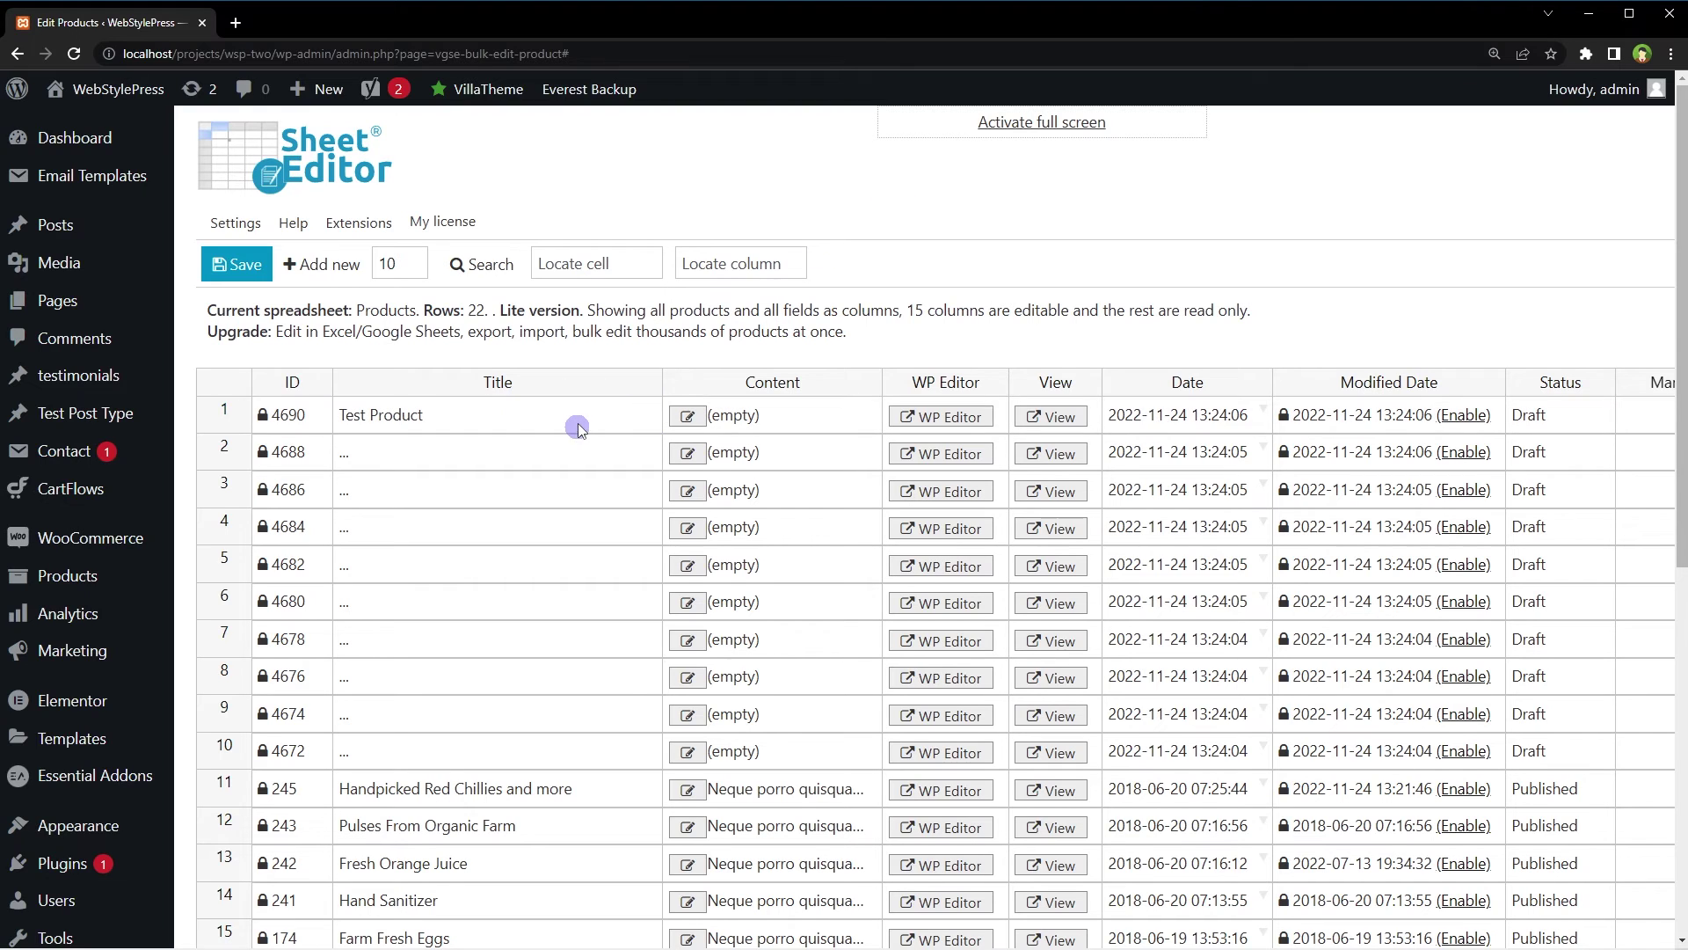
{"action": "left_click_drag", "start_coordinate": [661, 427], "coordinate": [637, 716]}
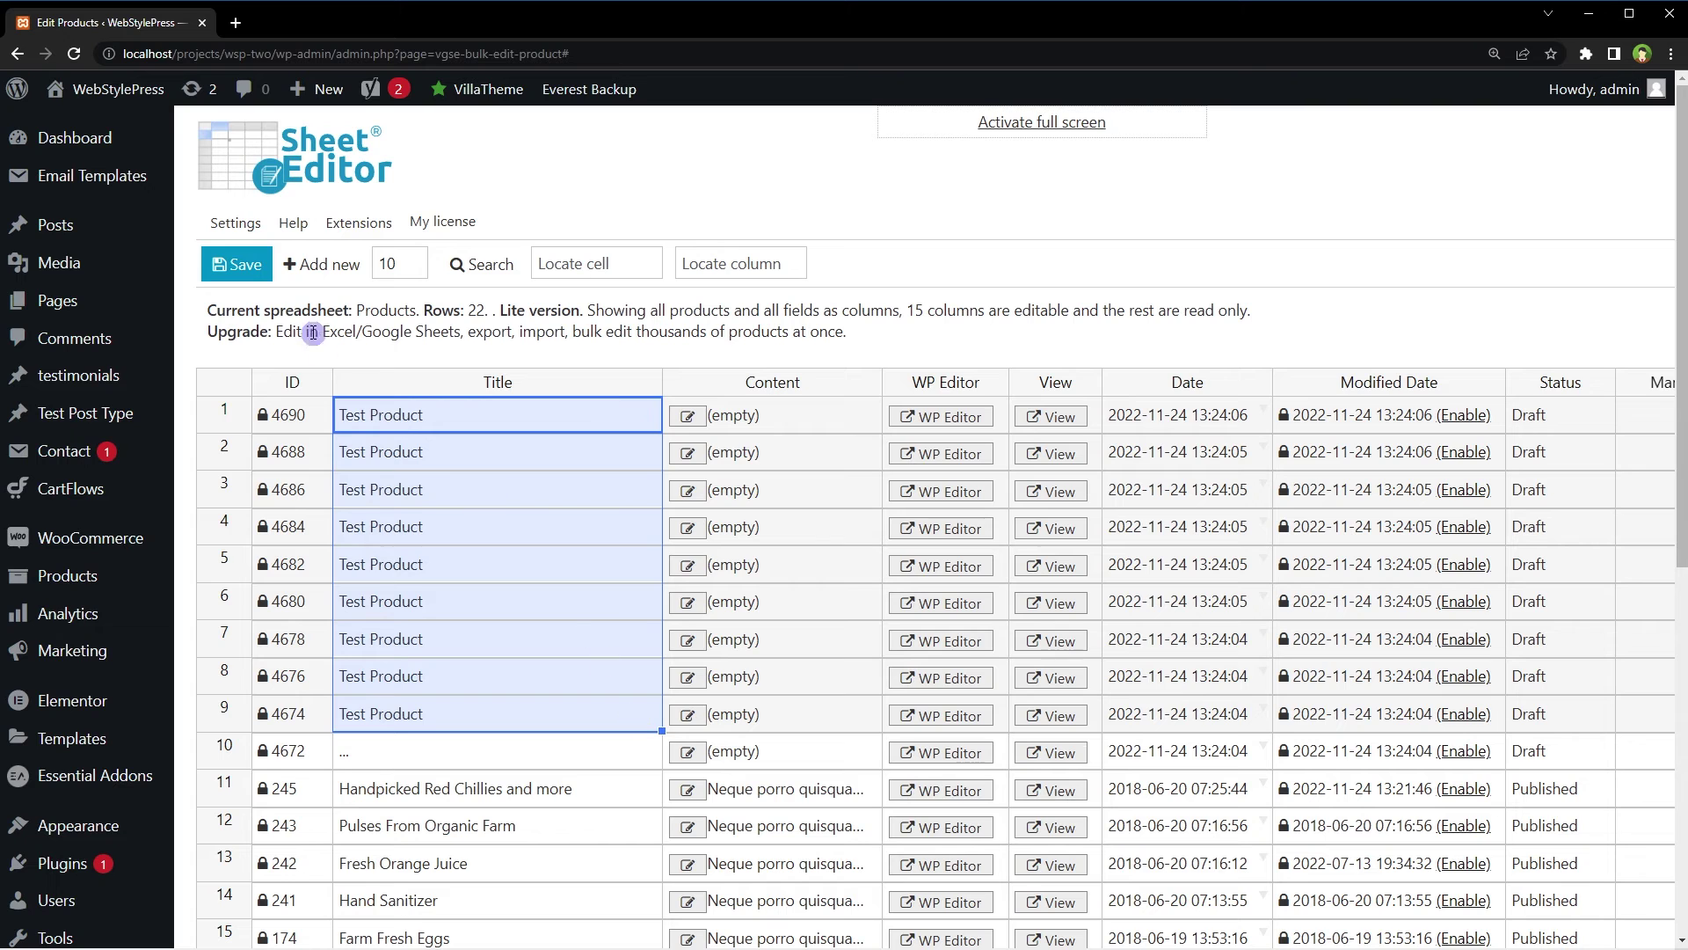
{"action": "left_click", "coordinate": [246, 278]}
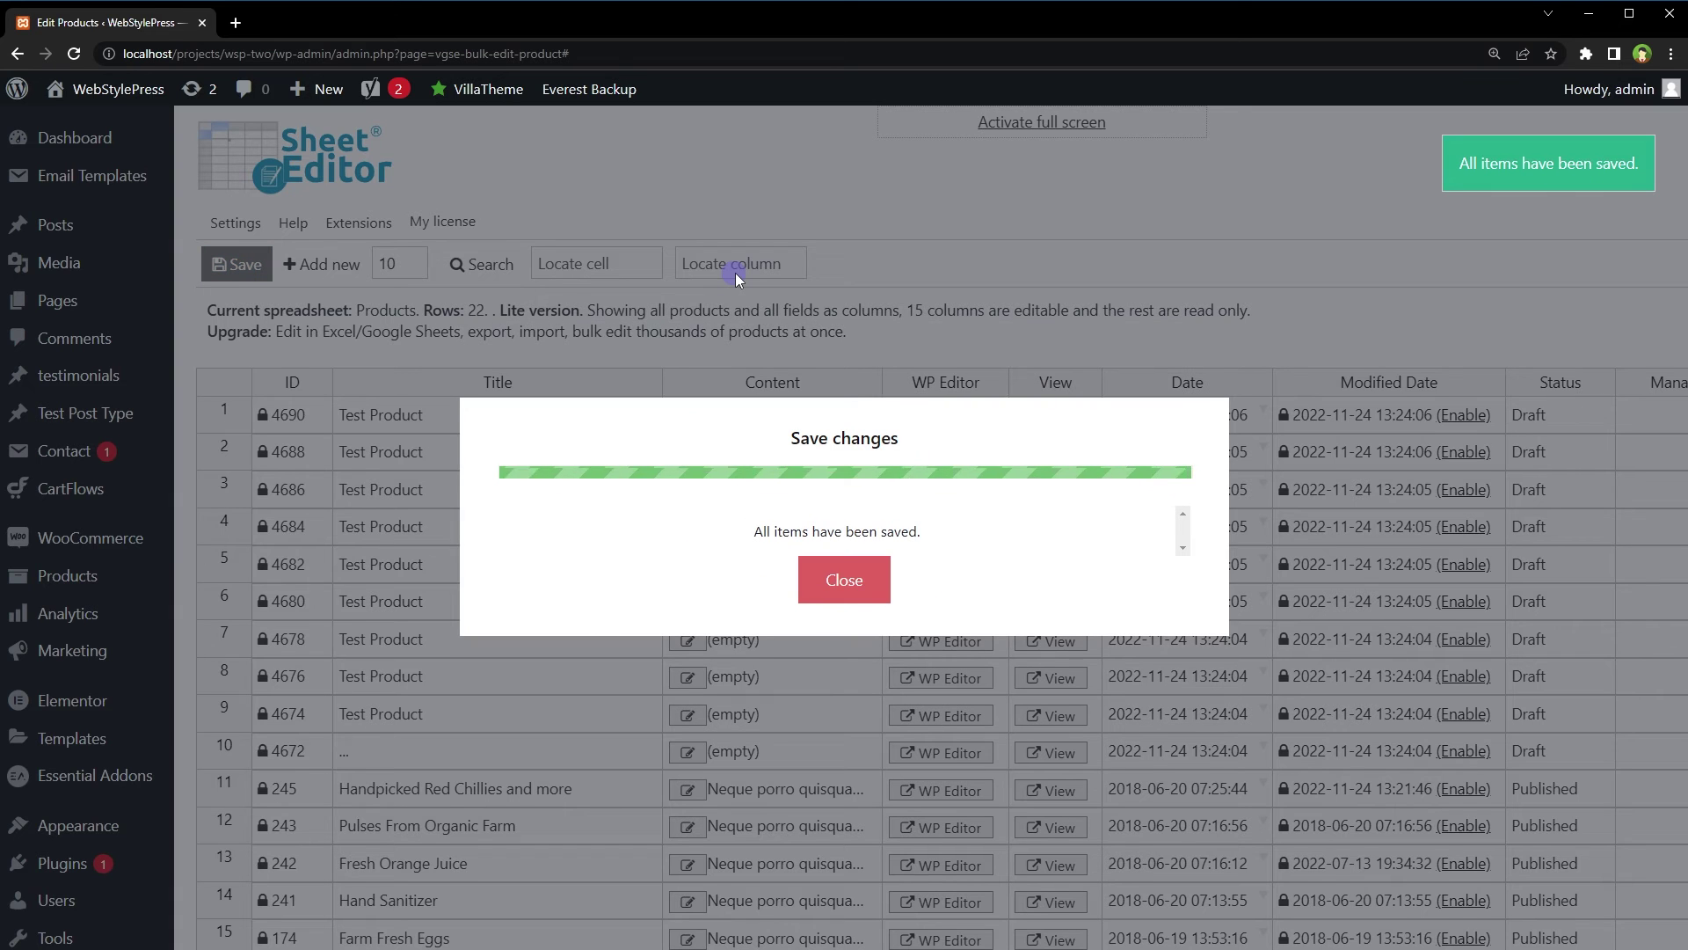
{"action": "left_click", "coordinate": [974, 274]}
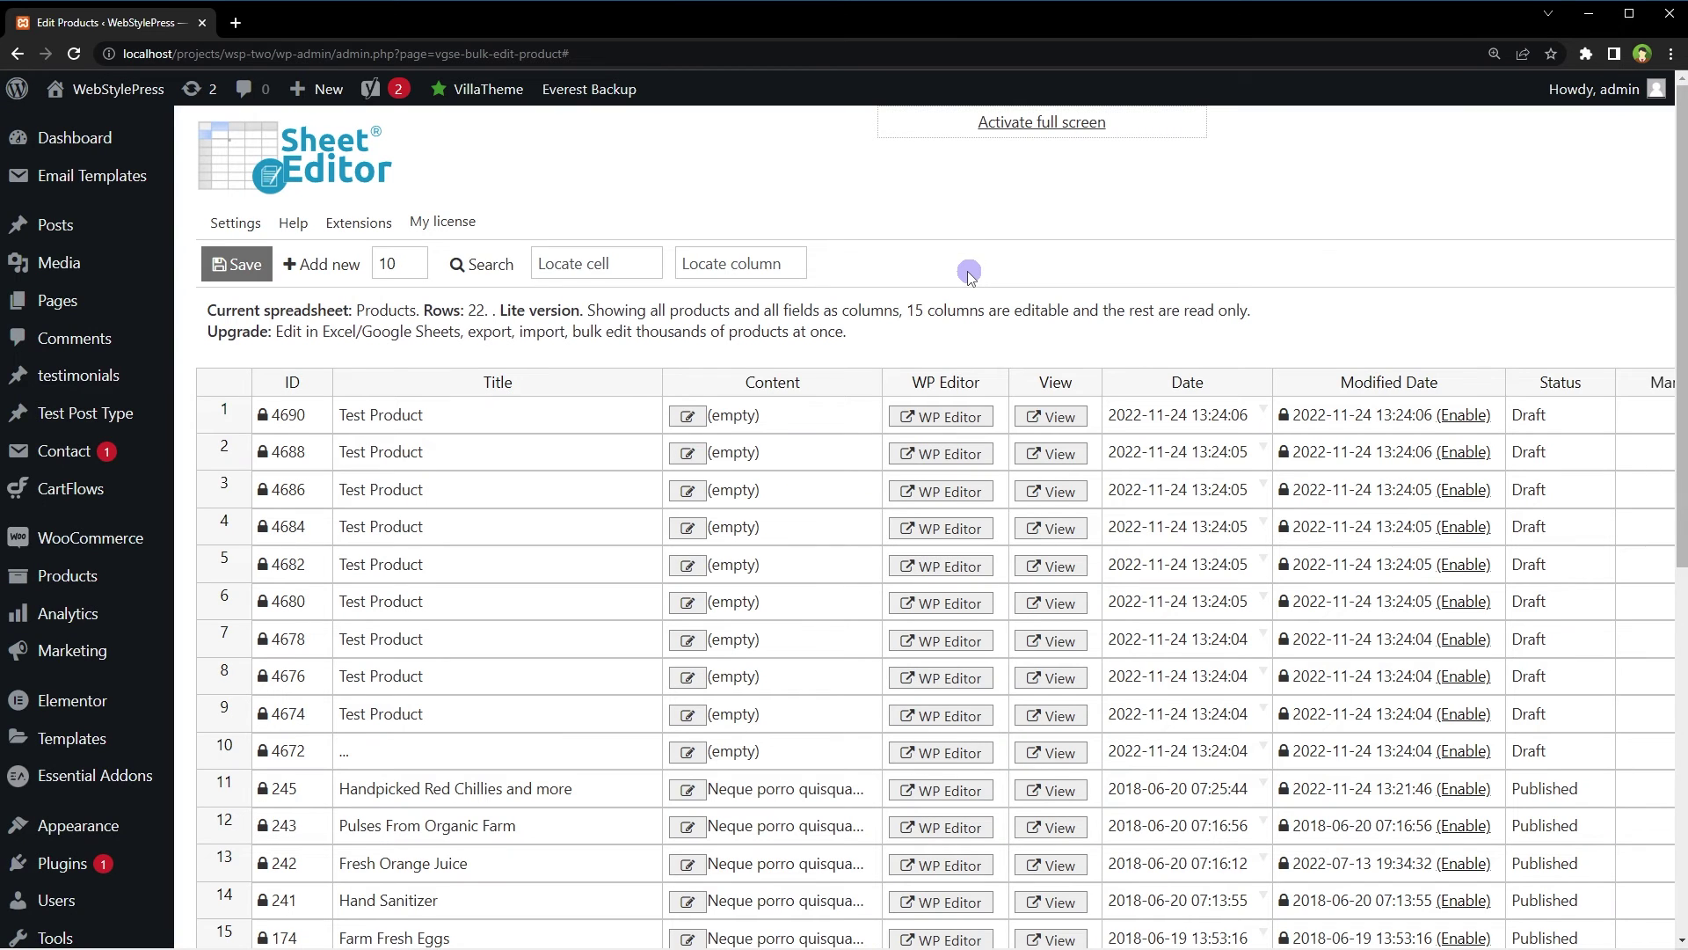
Step: Delete rows 1–10, the draft products IDs 4690–4672, leaving the 12 published products
{"action": "left_click_drag", "start_coordinate": [243, 419], "coordinate": [255, 743]}
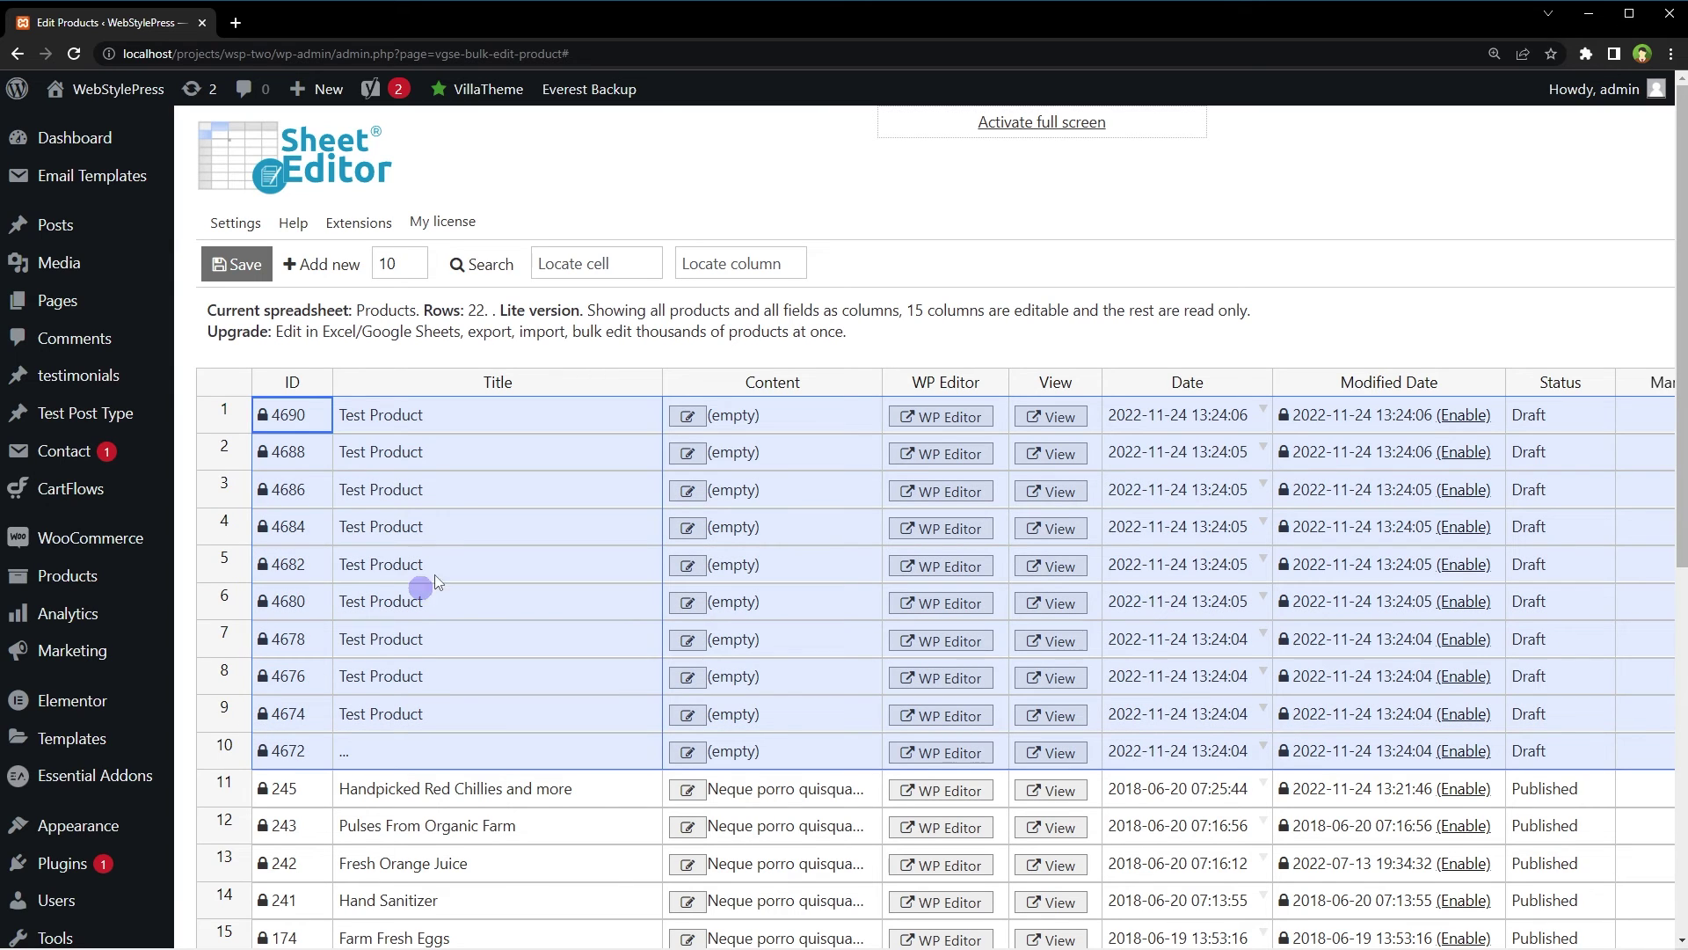
{"action": "right_click", "coordinate": [457, 552]}
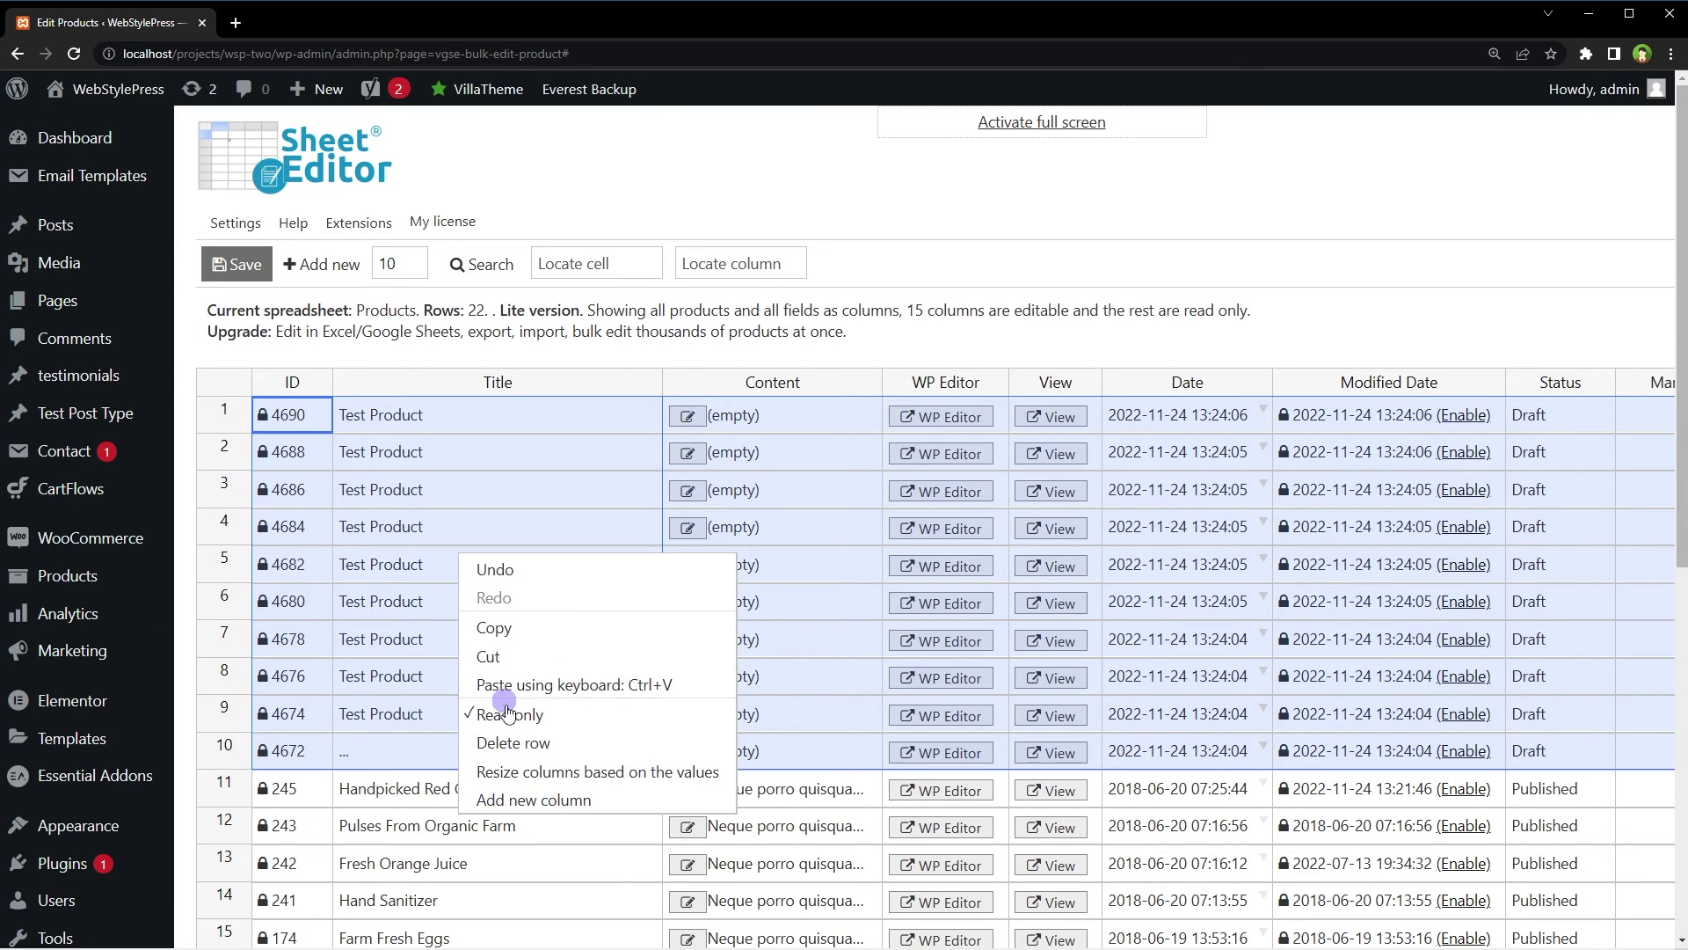
{"action": "left_click", "coordinate": [527, 746]}
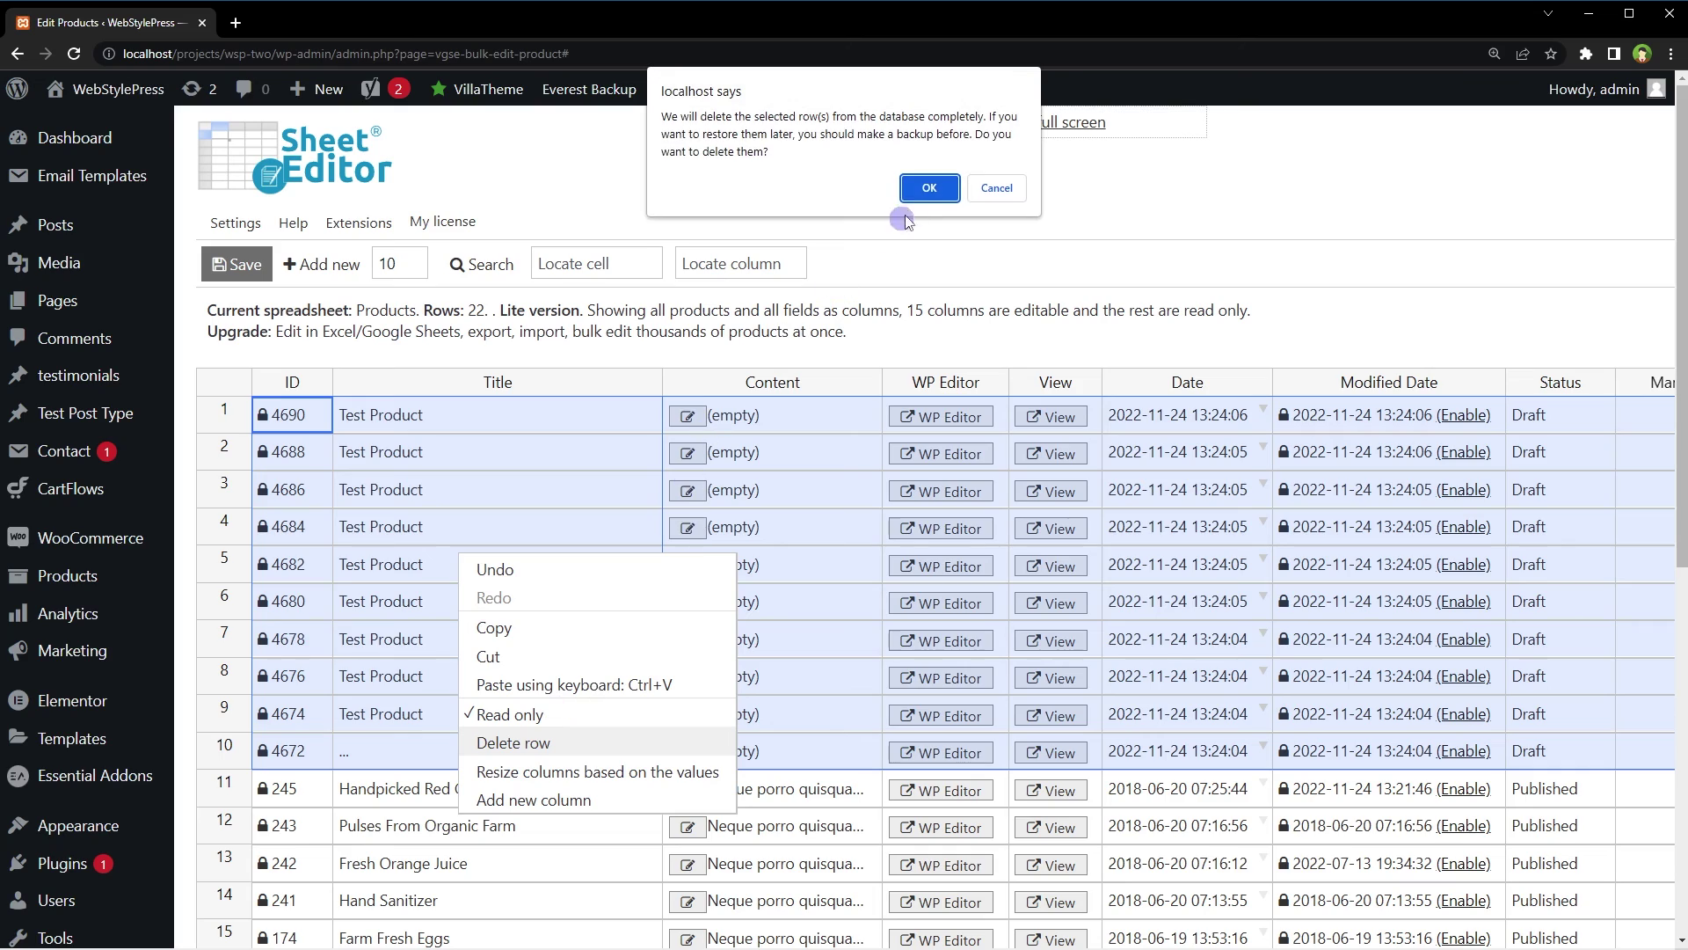
{"action": "left_click", "coordinate": [922, 195]}
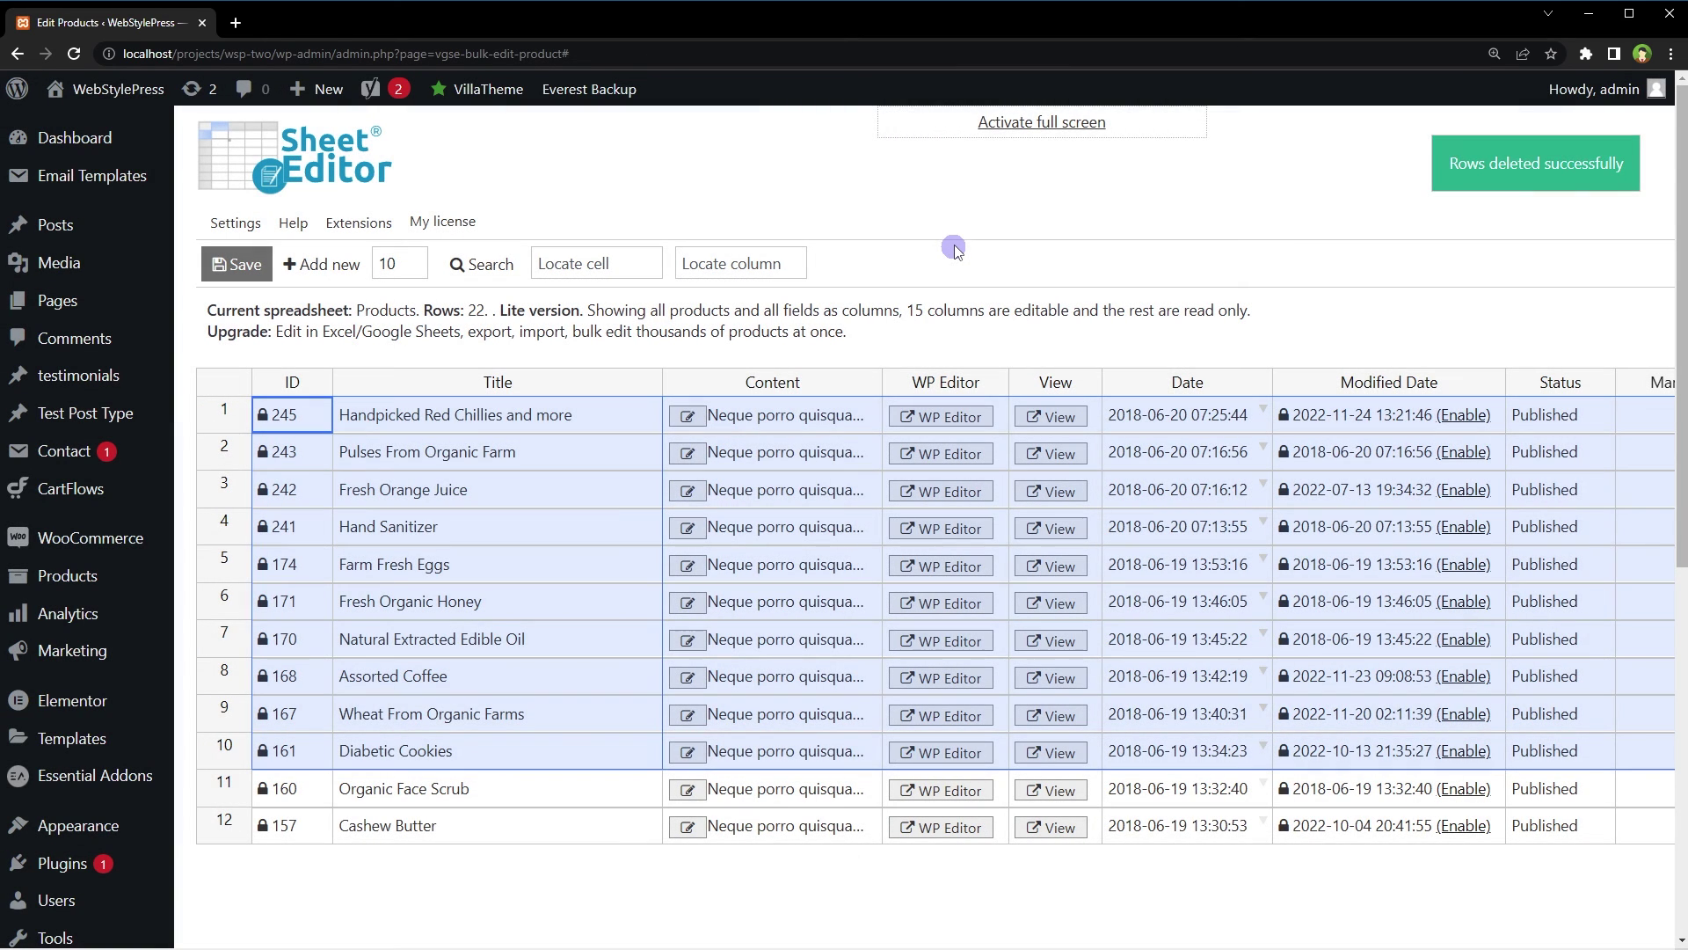
{"action": "left_click", "coordinate": [939, 214]}
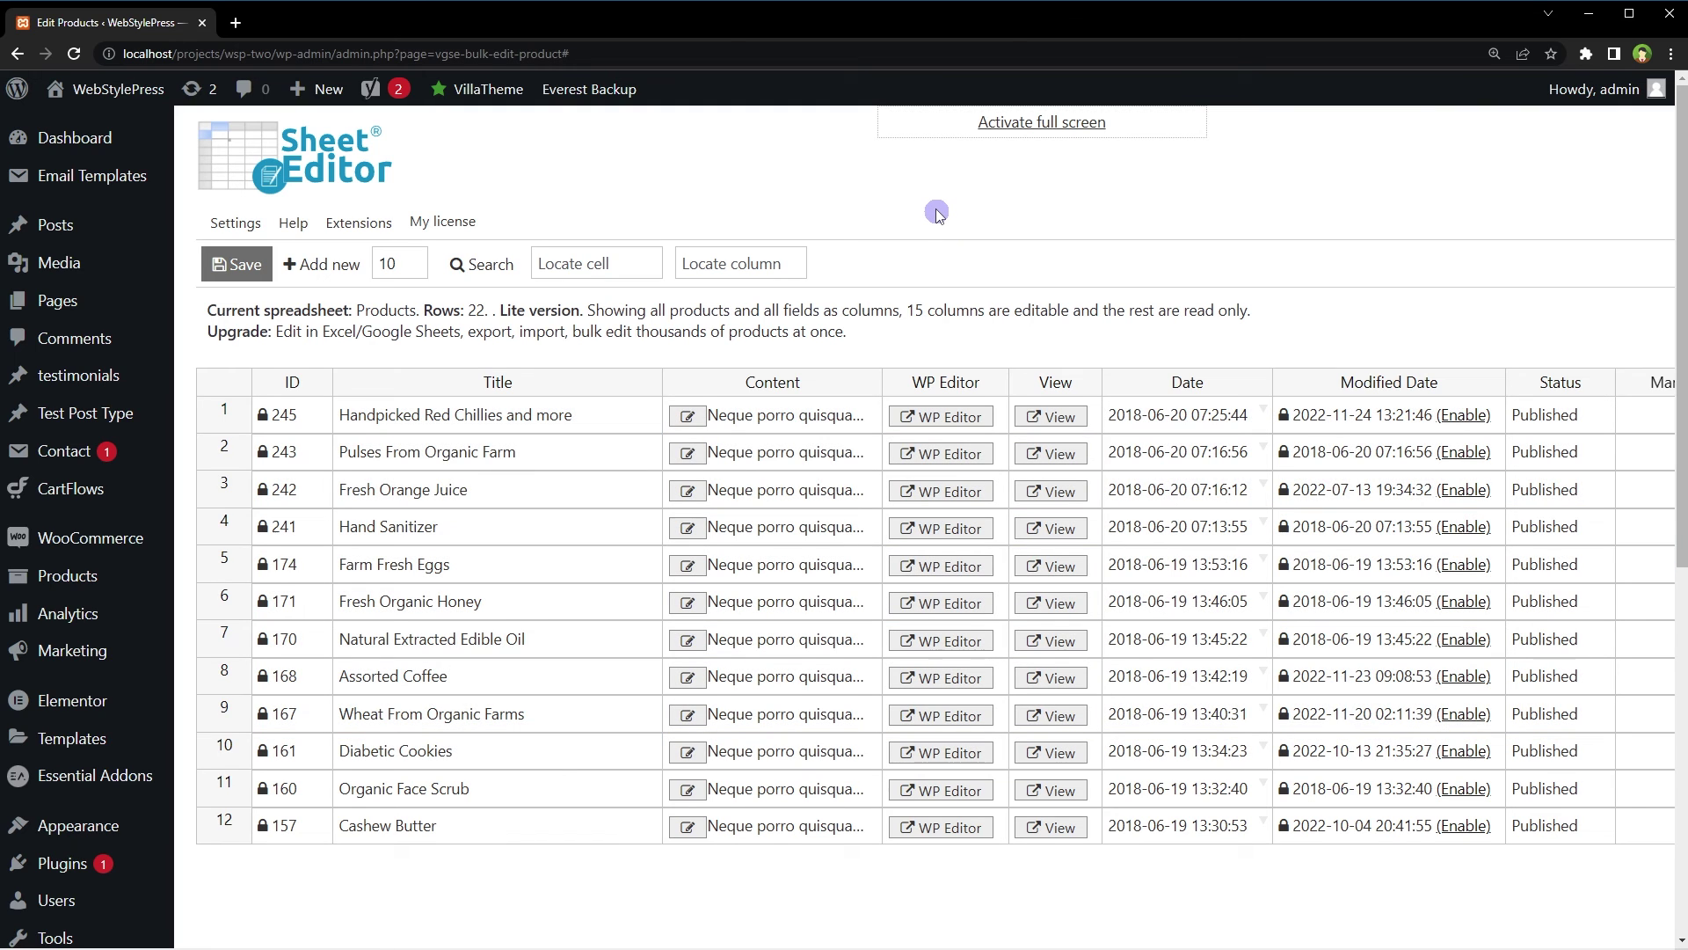
Step: Remove 'and more' from row 1's title, reverting it to 'Handpicked Red Chillies', and save
{"action": "double_click", "coordinate": [599, 415]}
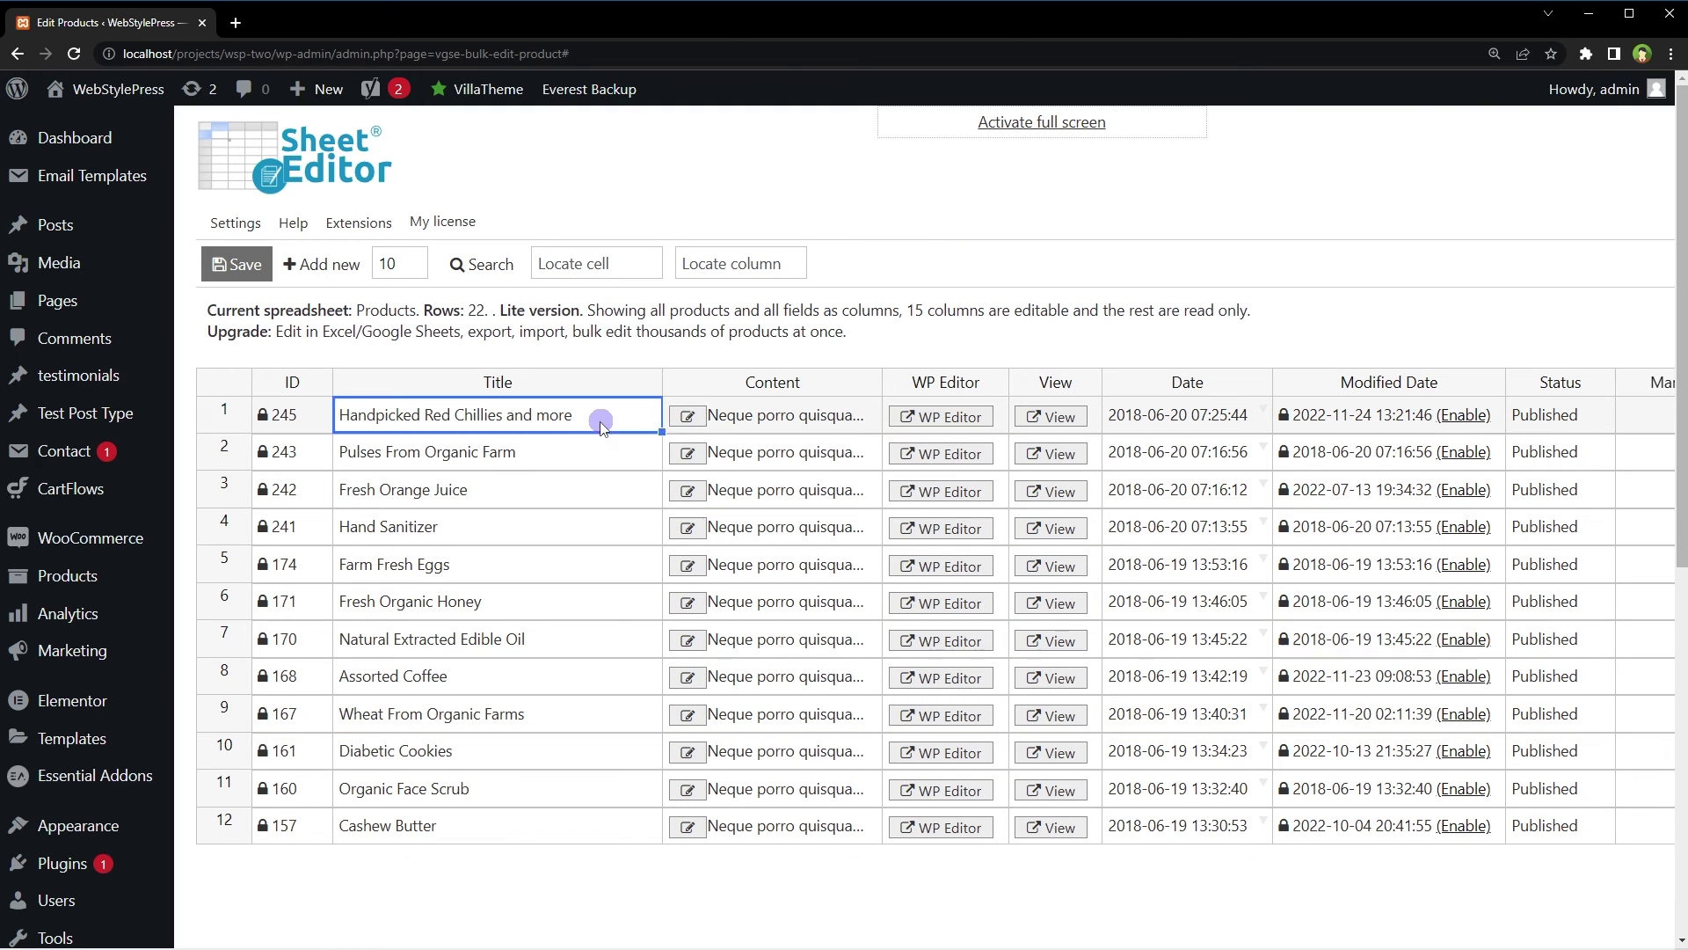
{"action": "left_click_drag", "start_coordinate": [502, 409], "coordinate": [614, 409]}
{"action": "key", "text": "BackSpace"}
{"action": "left_click", "coordinate": [848, 197]}
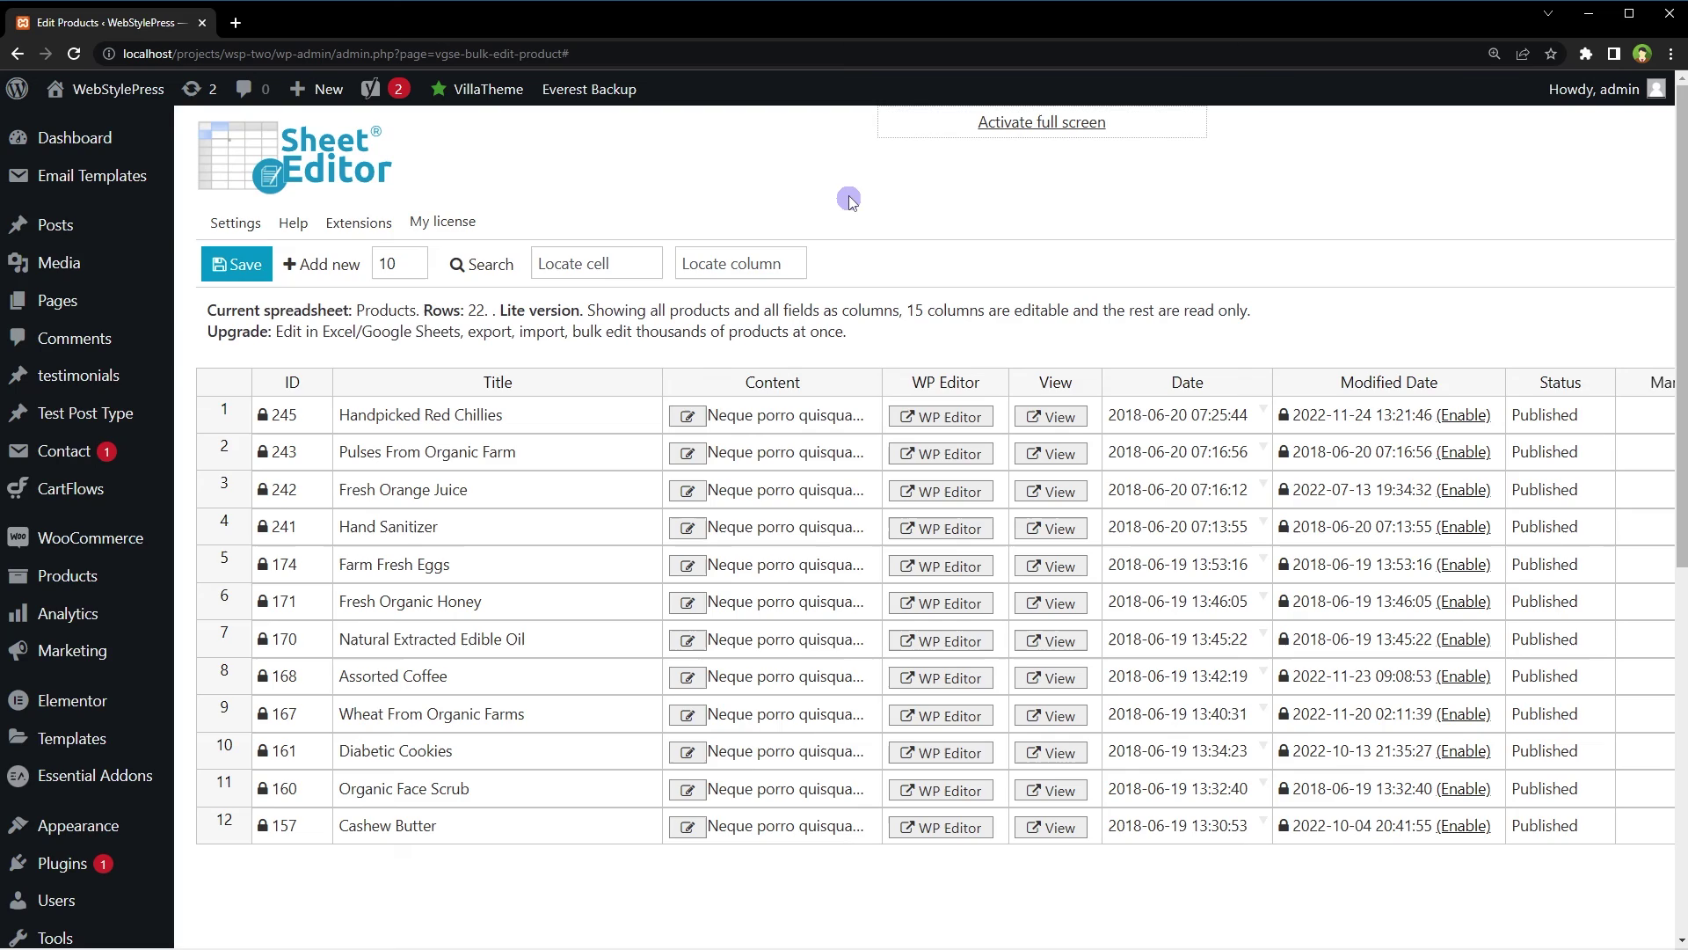
{"action": "left_click", "coordinate": [235, 267]}
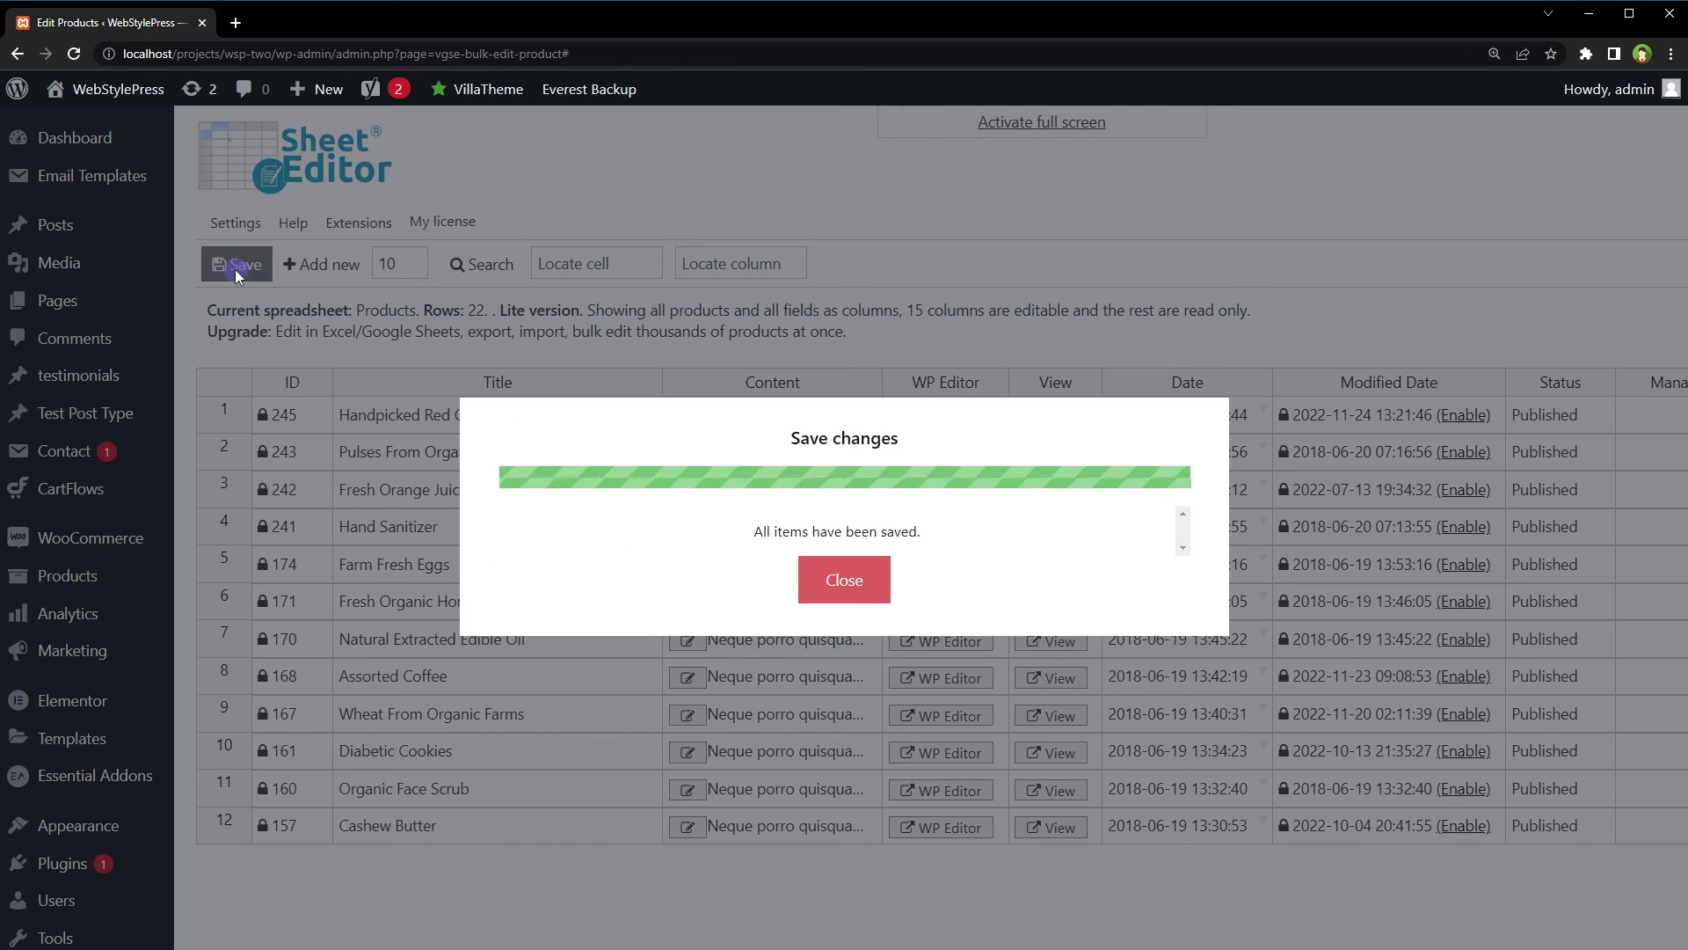